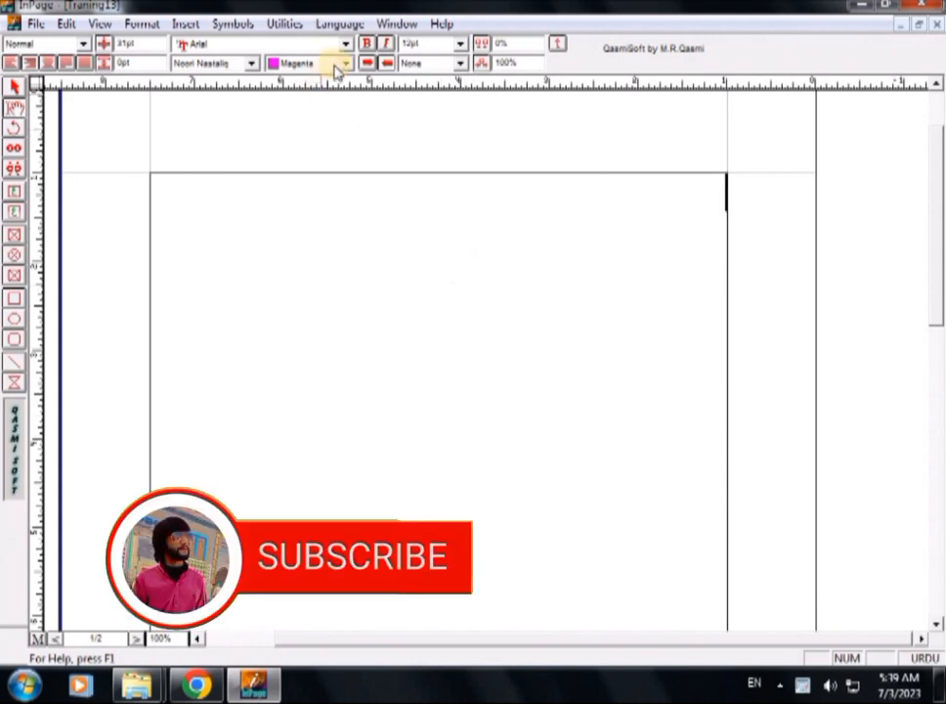
Set the text size to 24 pt and the line leading to Auto.
click(459, 45)
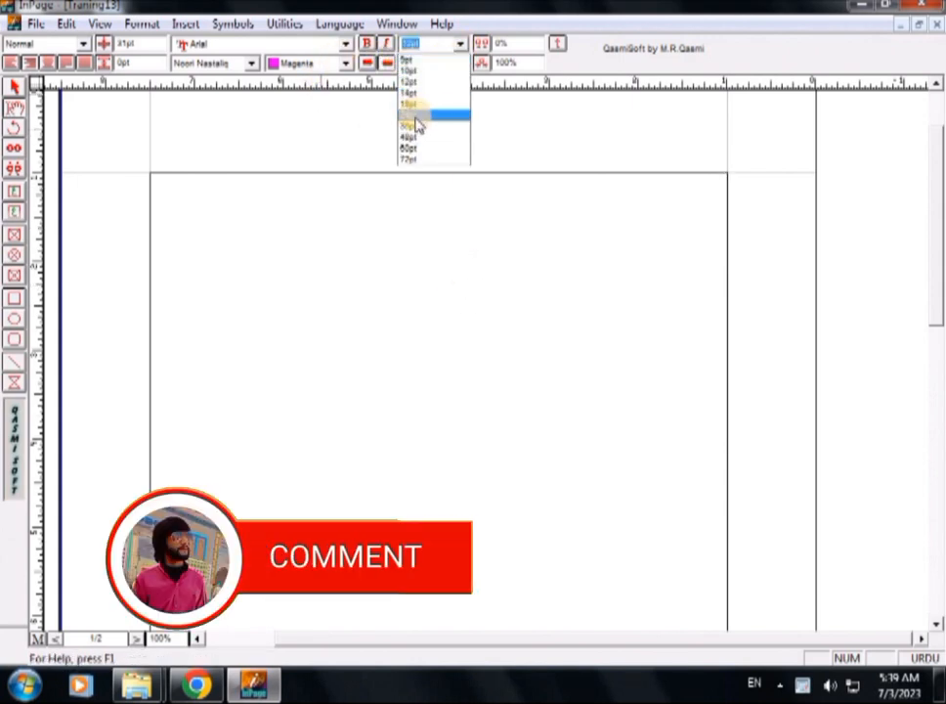
click(415, 117)
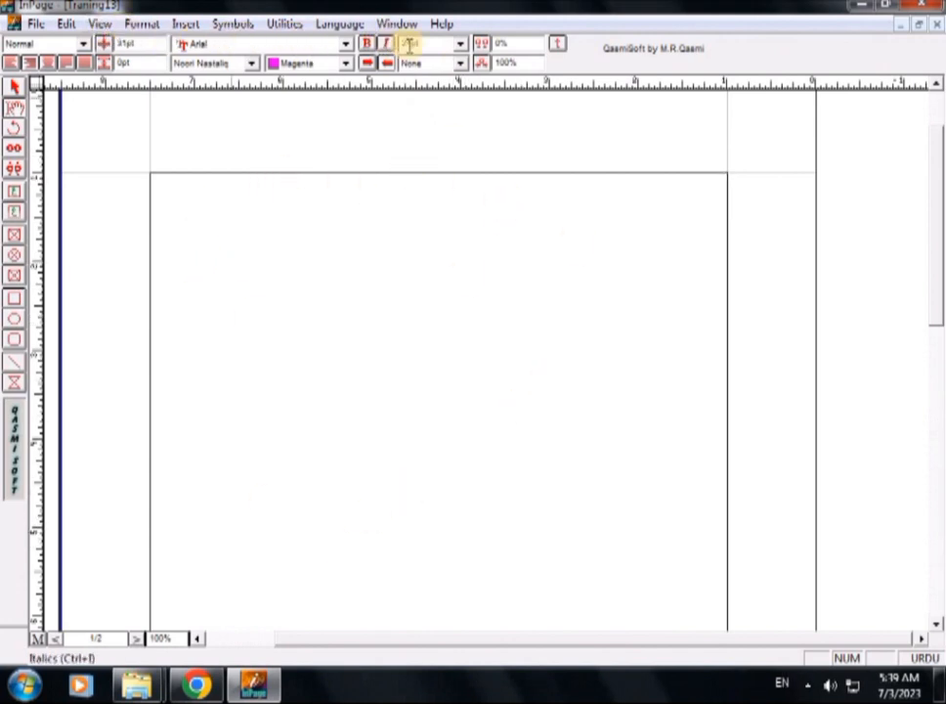
click(152, 43)
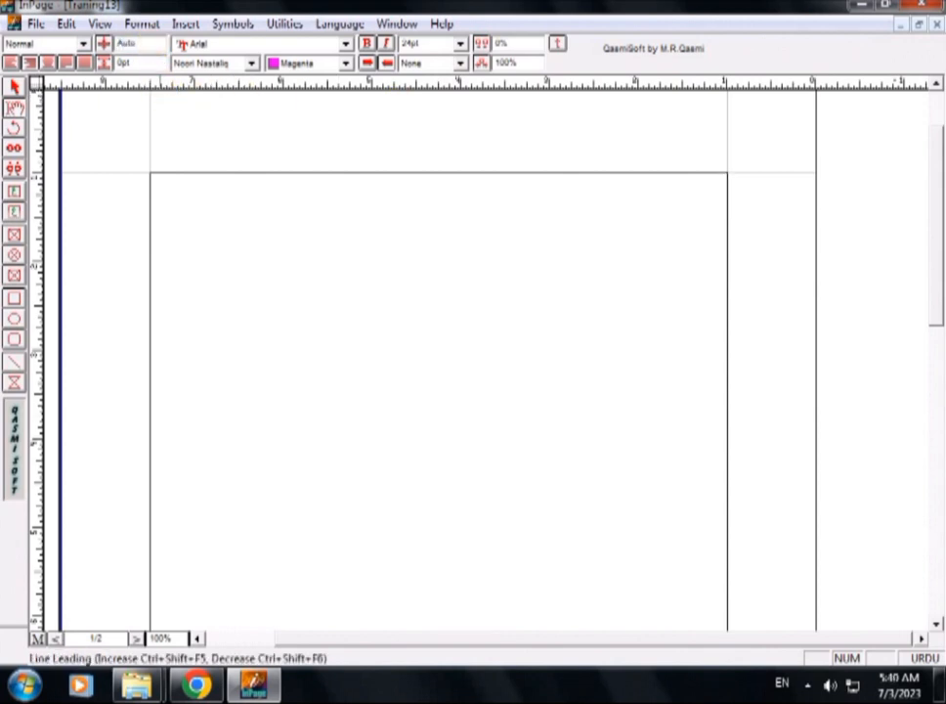
click(447, 44)
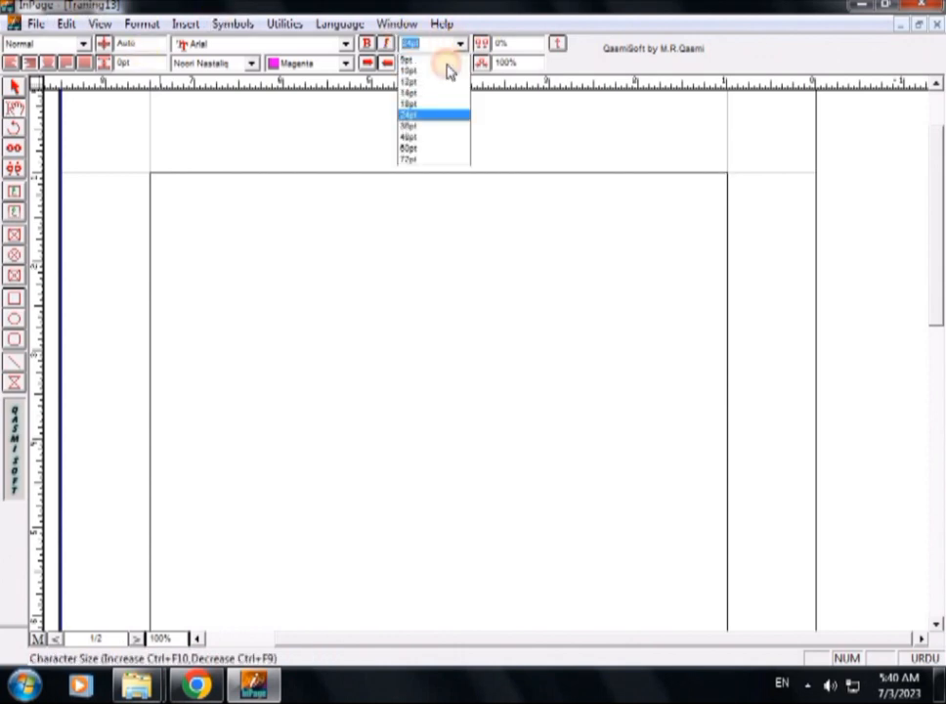
click(414, 116)
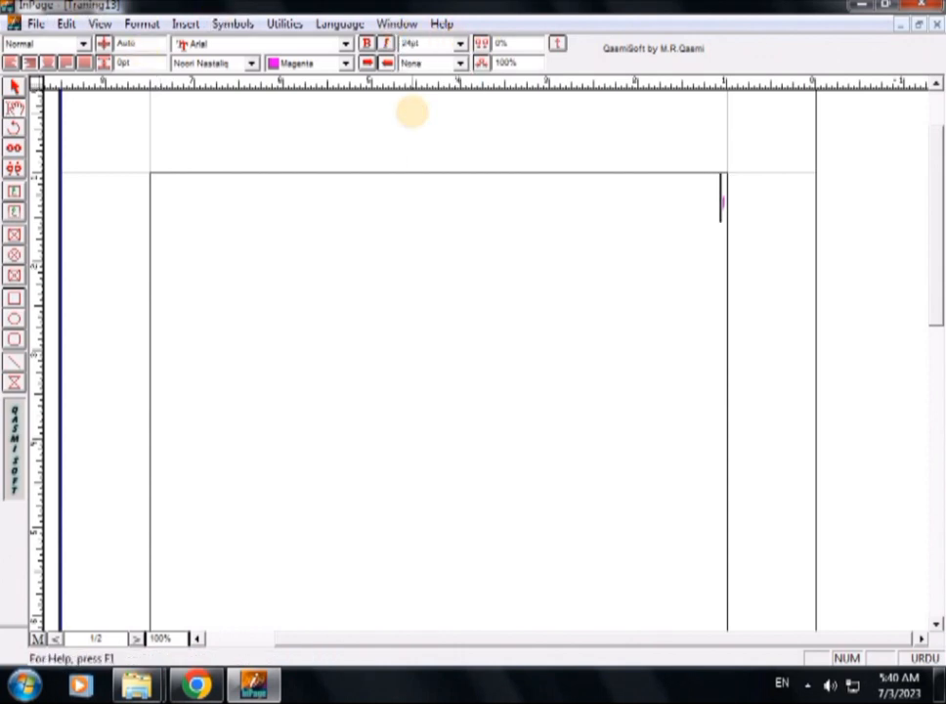
Enter the Urdu sentence "ان پیج میں واٹر مارک کیسے لگائیں۔" at the start of the page.
text(پی)
text(ج م)
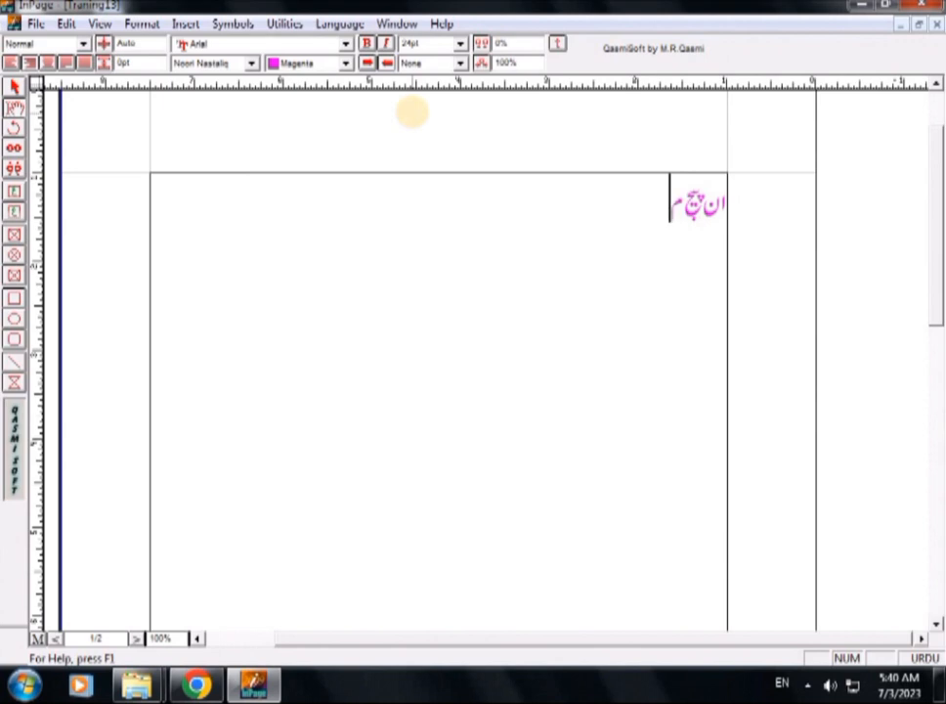
text(یں واٹ)
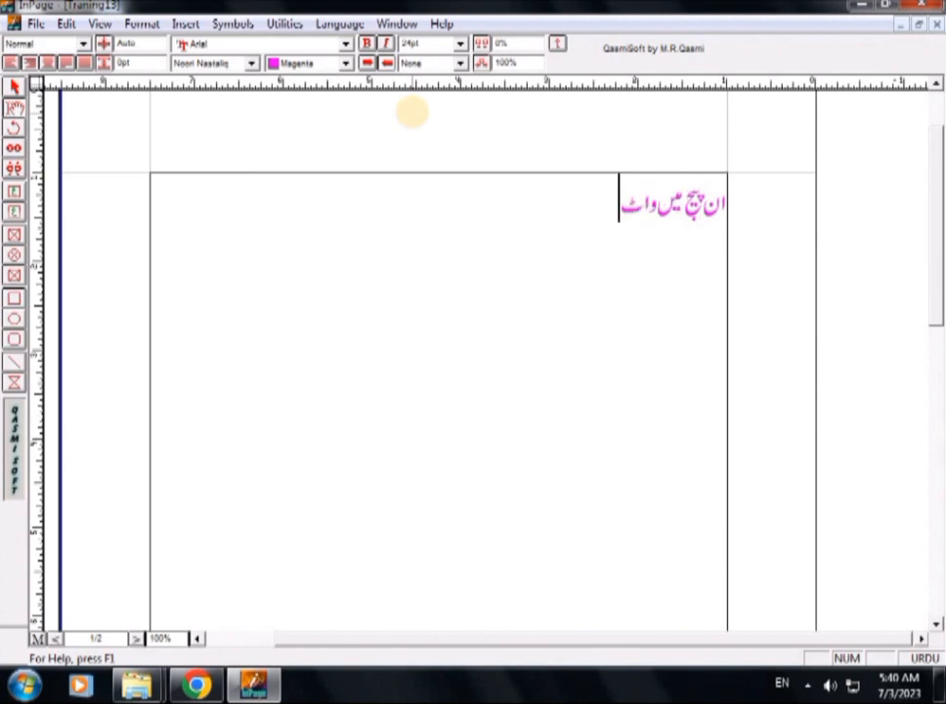
text(ر مارک)
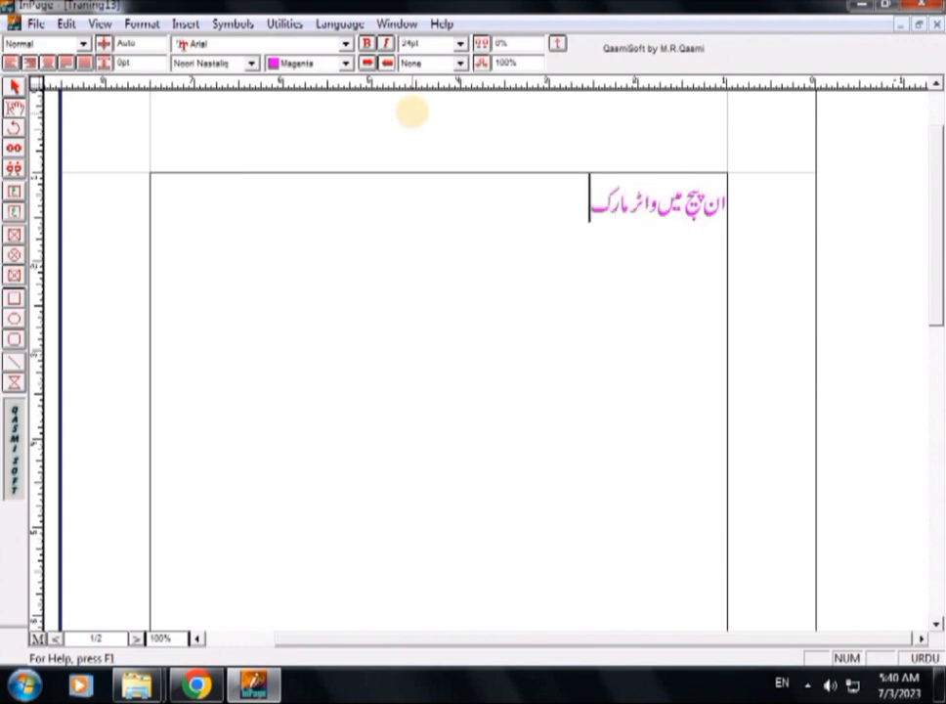
text( کیسے لگائی)
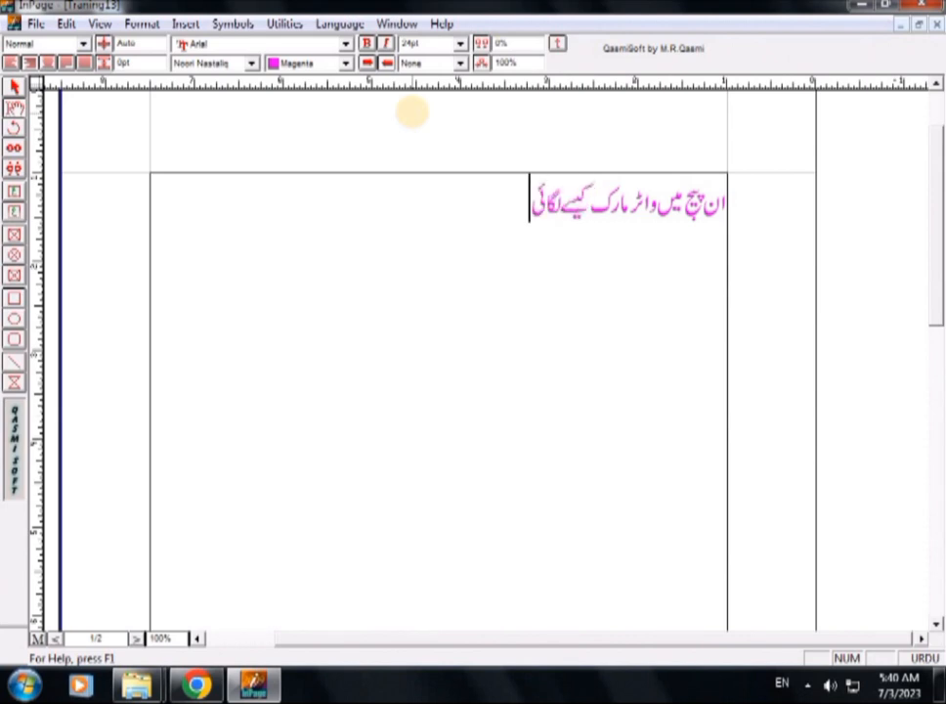
text(ں۔)
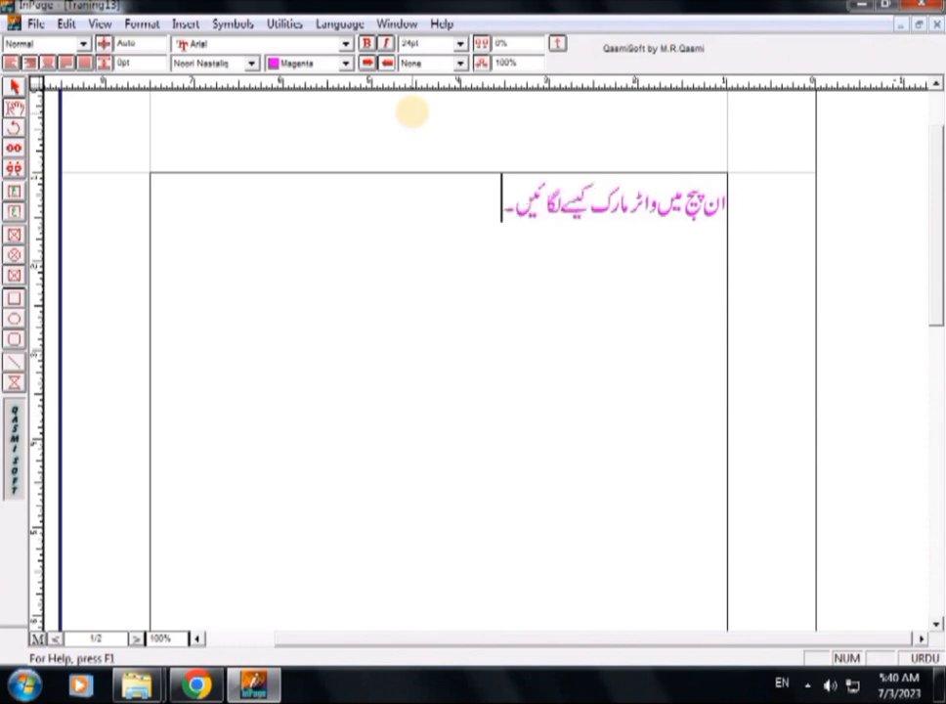
Select the whole sentence and enlarge its text to 61 pt so it nearly fills one line.
key(shift+Right)
key(shift+Right)
key(shift+Right)
key(shift+Right)
key(shift+Right)
key(shift+Right)
key(shift+Right)
key(shift+Right)
key(shift+Right)
key(shift+Right)
key(shift+Right)
key(shift+Right)
key(shift+Right)
key(shift+Right)
key(shift+Right)
key(shift+Right)
key(shift+Right)
key(shift+Right)
key(shift+Right)
key(shift+Right)
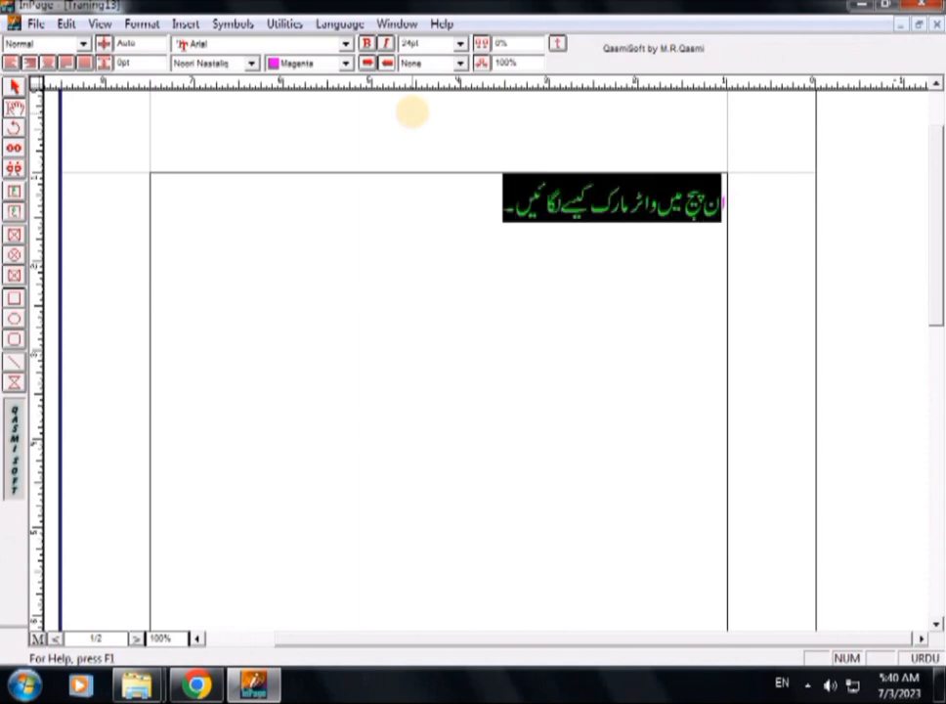
key(F12)
key(F12)
key(F12)
key(F12)
key(F12)
key(F12)
key(F12)
key(F12)
key(F12)
key(F12)
key(F12)
key(F12)
key(F12)
key(F12)
key(F12)
key(F12)
key(F12)
key(F12)
key(F12)
key(F12)
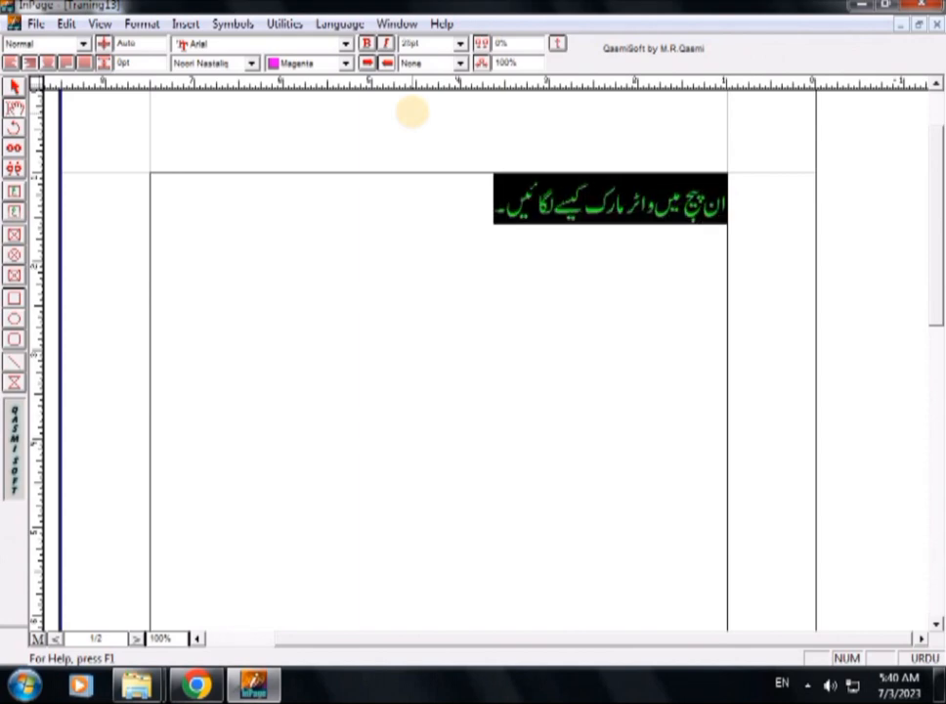
key(F12)
key(F12)
key(F12)
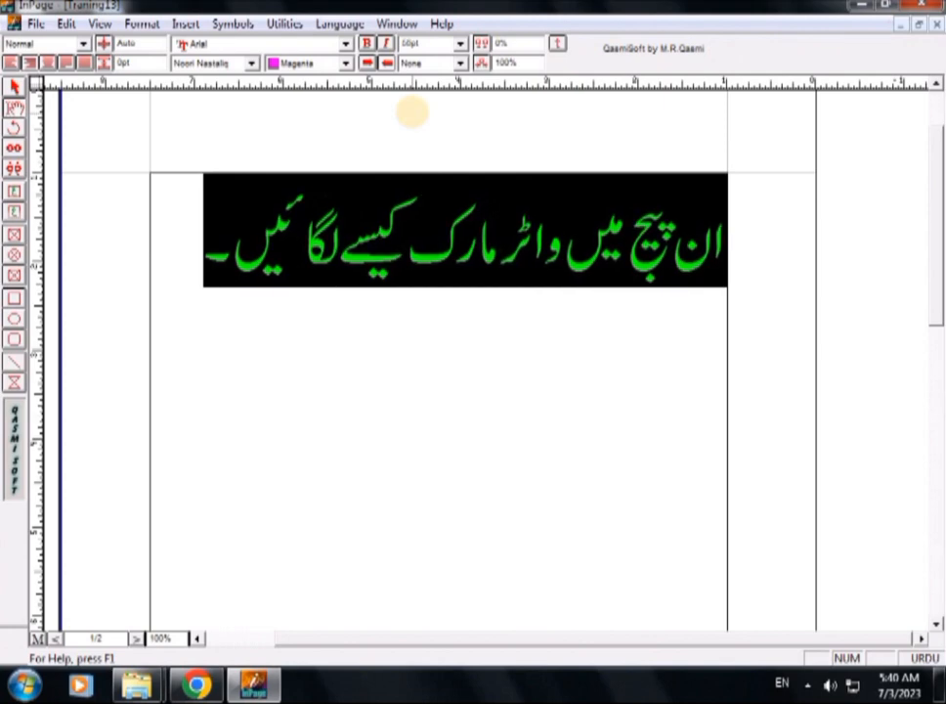
key(F12)
key(F12)
key(F12)
key(F12)
key(F12)
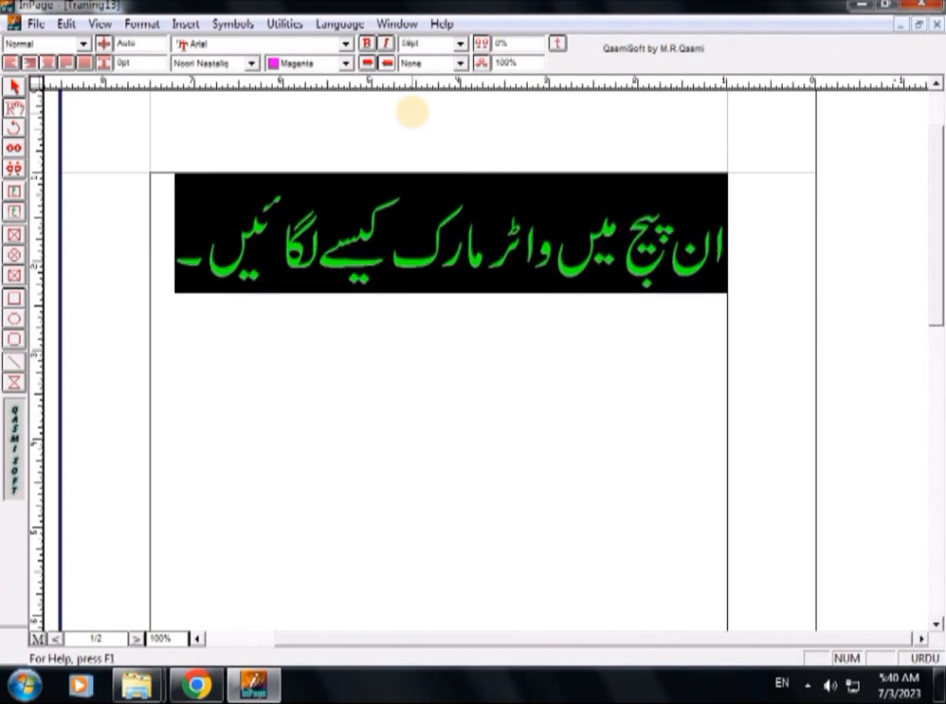
key(F12)
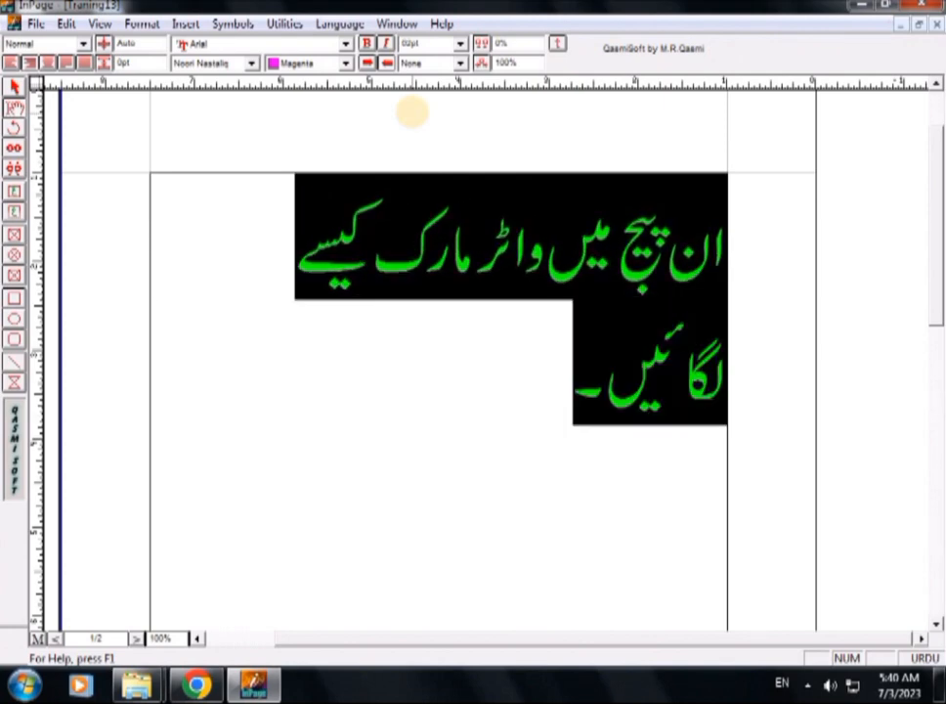
key(F11)
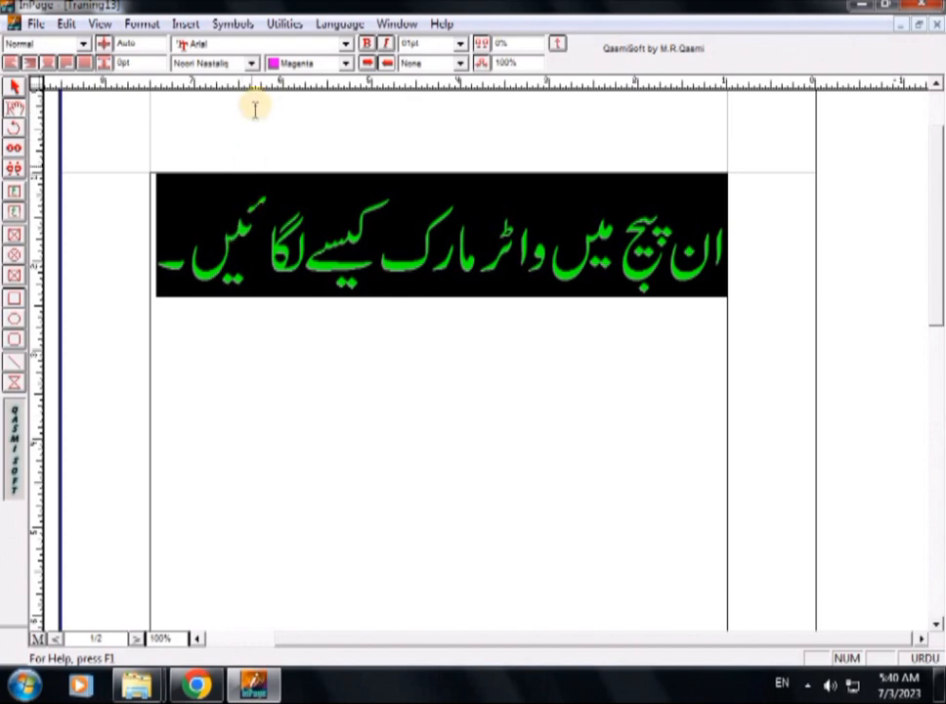
Change the selected sentence's text color to Black and deselect it.
click(346, 62)
drag(346, 109, 346, 93)
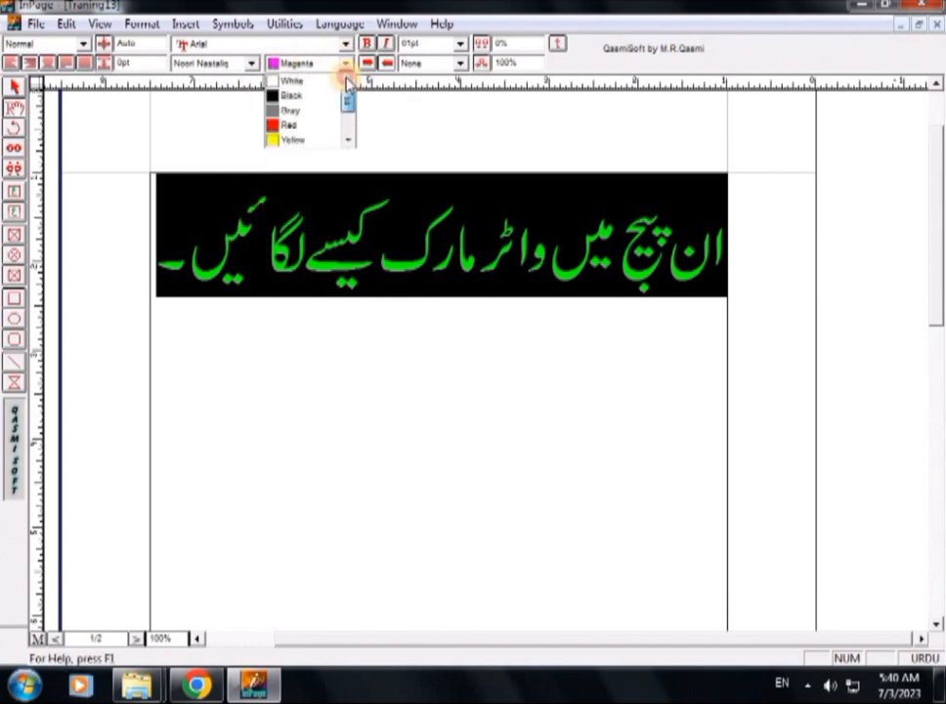
click(303, 96)
click(362, 332)
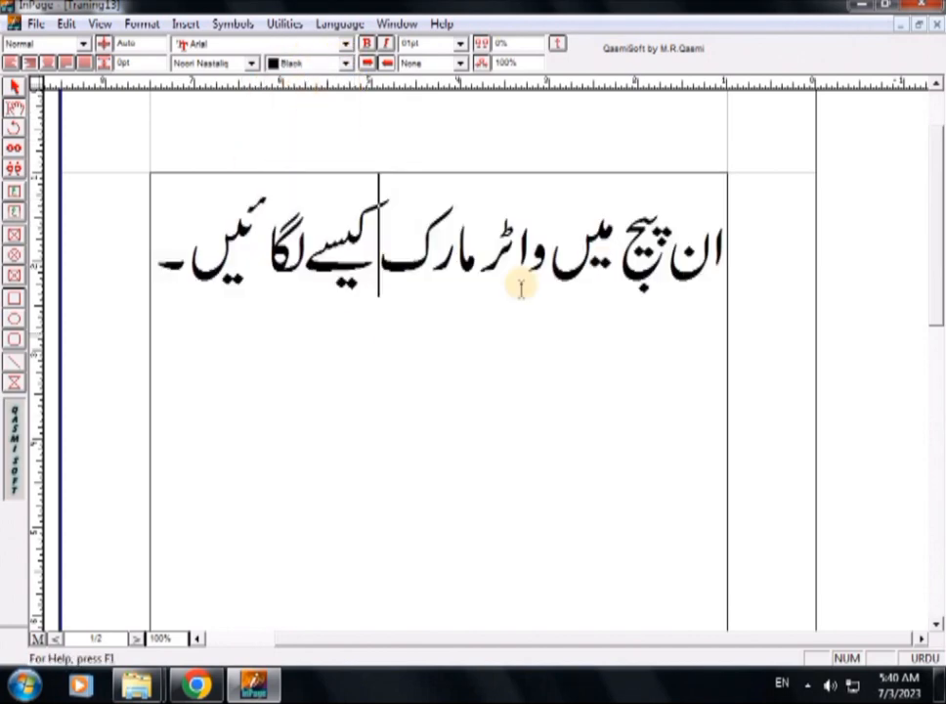
Copy the sentence and paste it repeatedly on new lines to fill the page.
drag(717, 258, 197, 255)
key(ctrl+c)
click(196, 266)
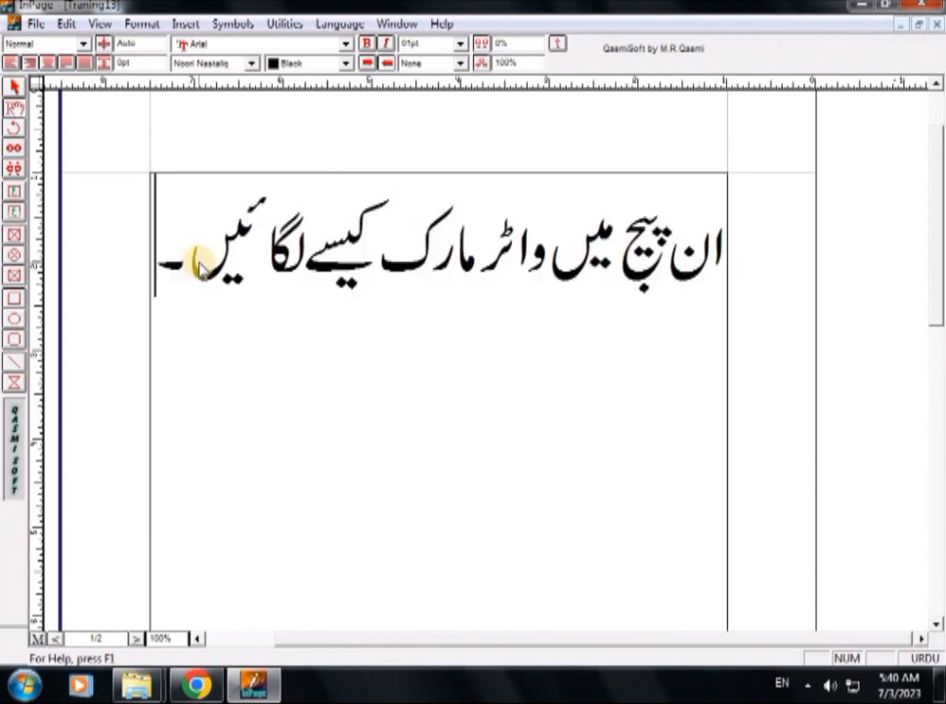
key(Return)
key(ctrl+v)
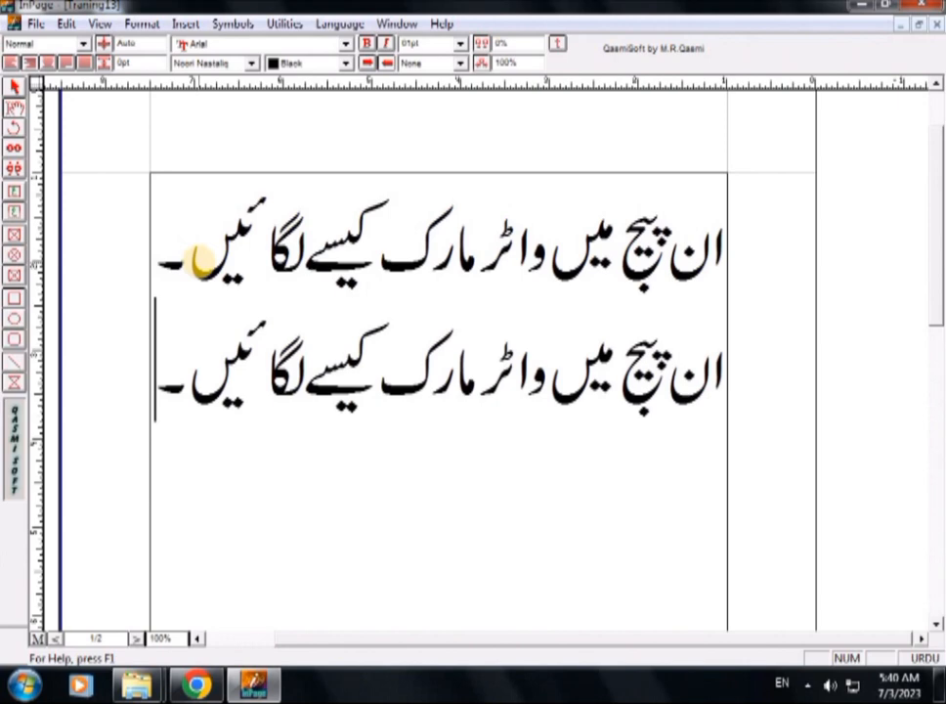
key(ctrl+v)
key(Return)
key(ctrl+v)
key(Return)
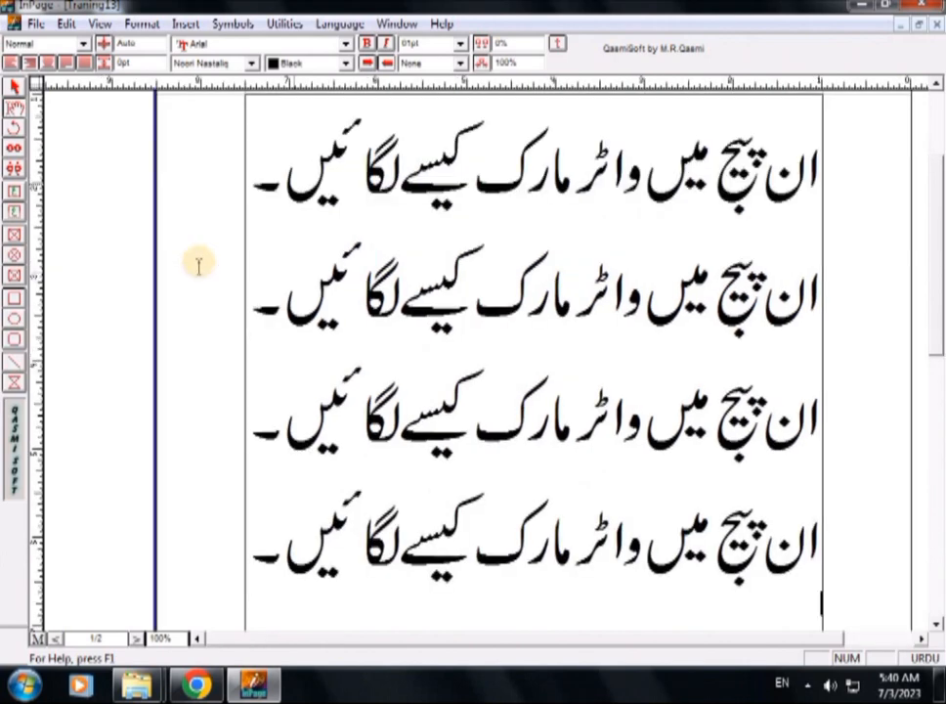
key(ctrl+v)
key(Return)
key(BackSpace)
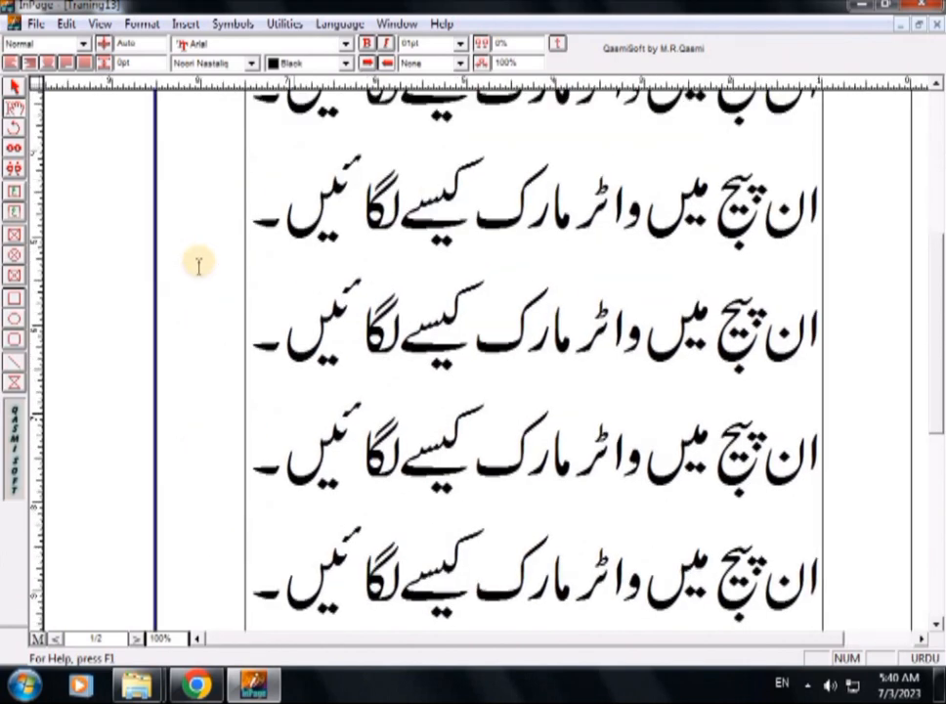
Draw a text box spanning the full text width between the first and second lines of the page.
click(937, 85)
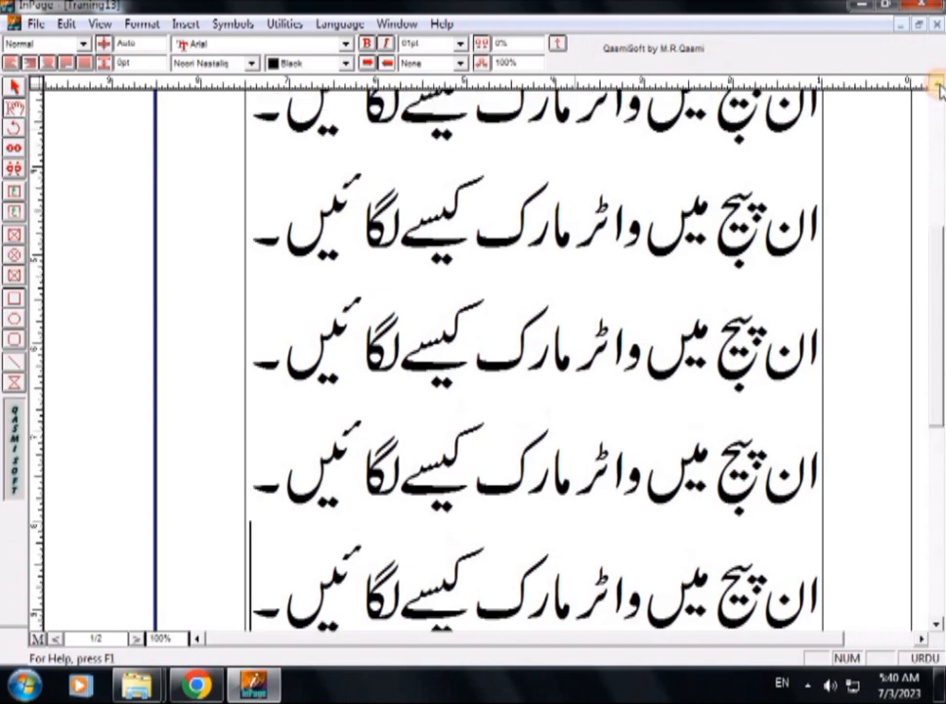
click(938, 85)
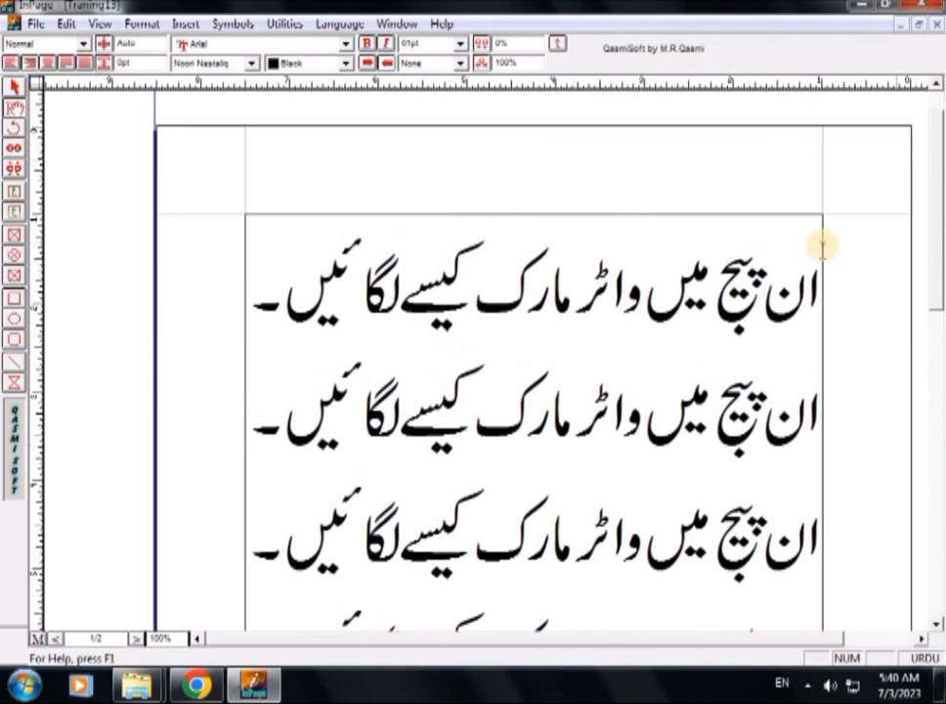
click(935, 626)
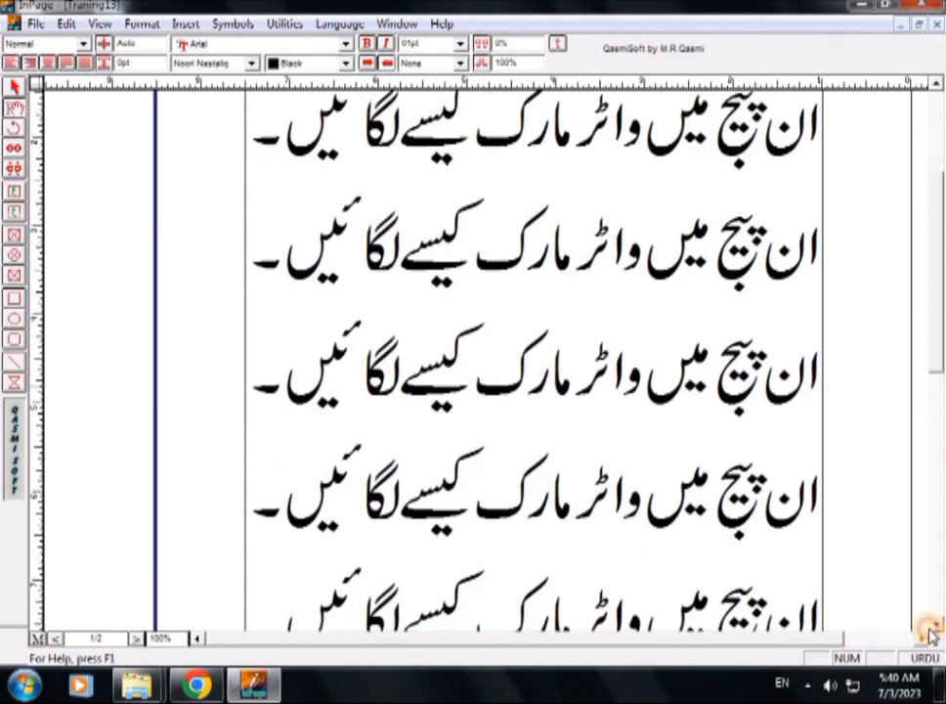
click(15, 212)
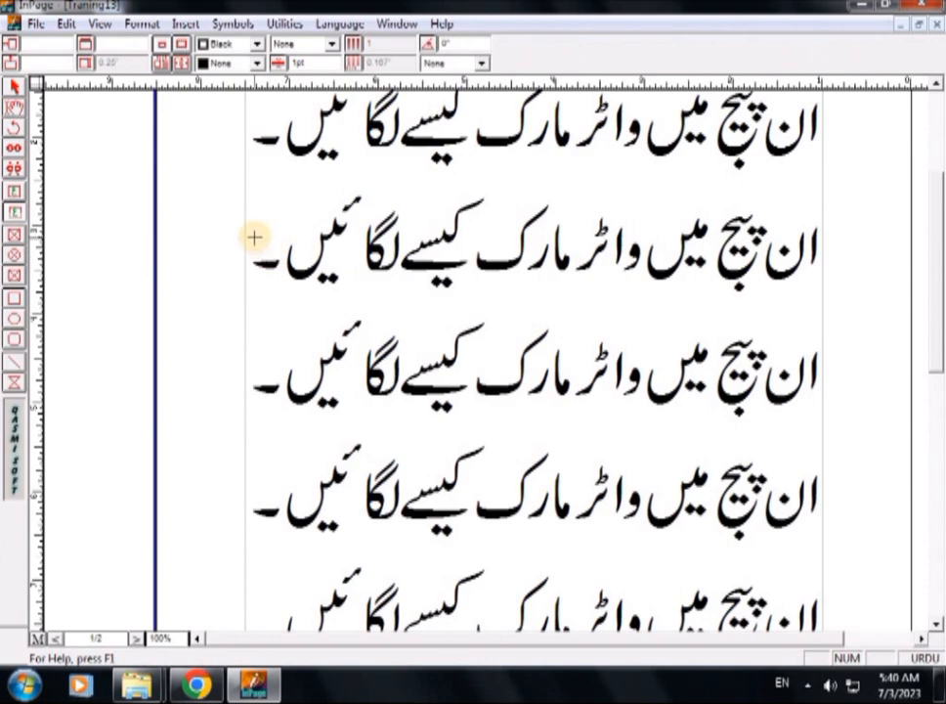
drag(250, 234, 787, 327)
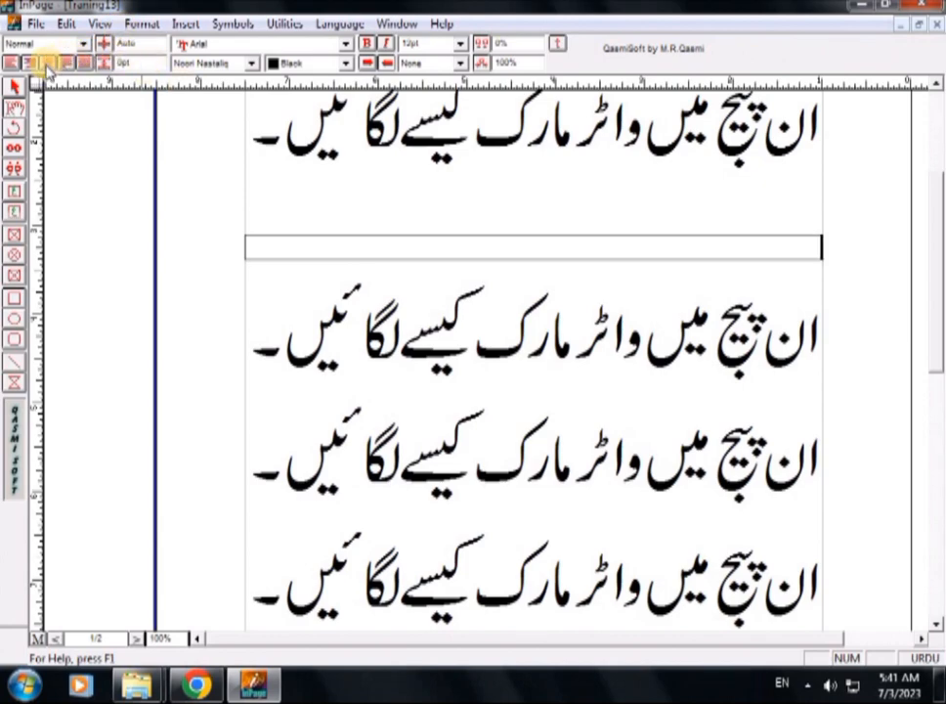
Enter the channel name in Urdu as centered 24 pt text in the new text box.
click(461, 43)
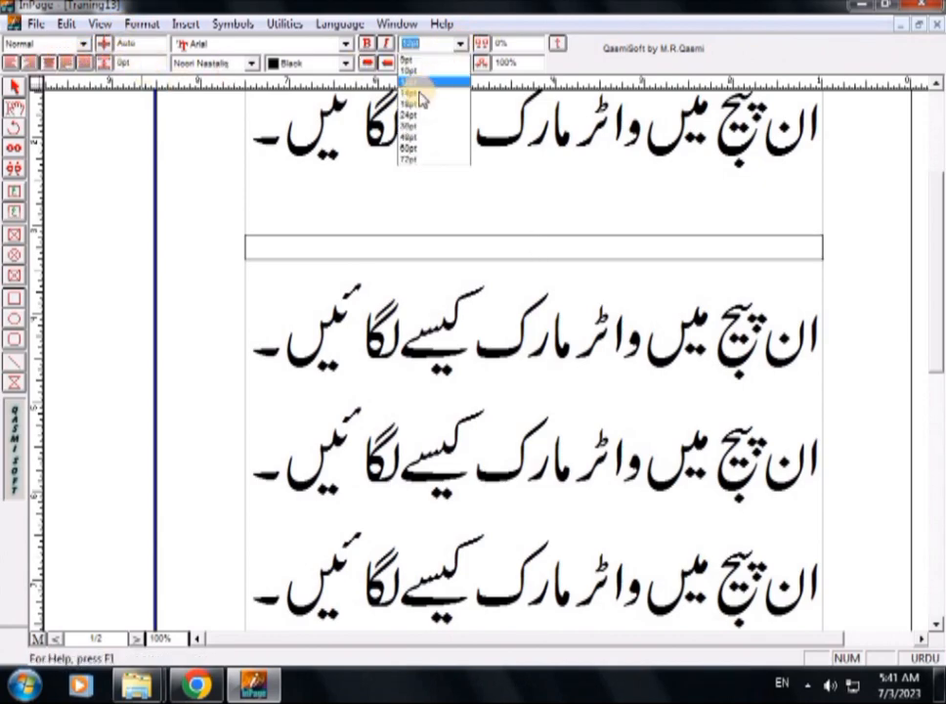
click(411, 114)
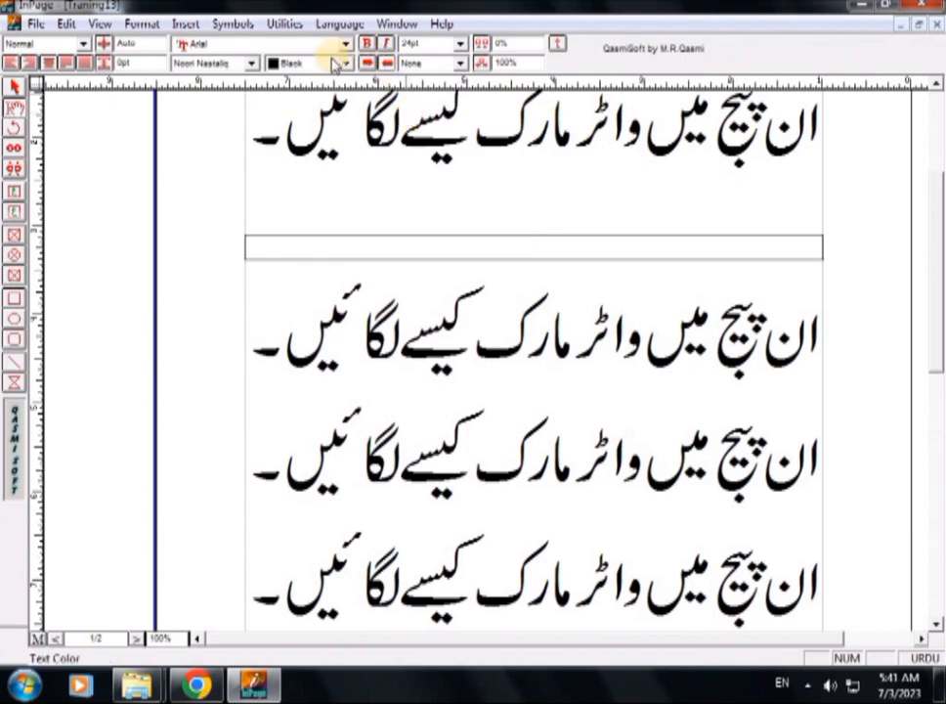
text(ل)
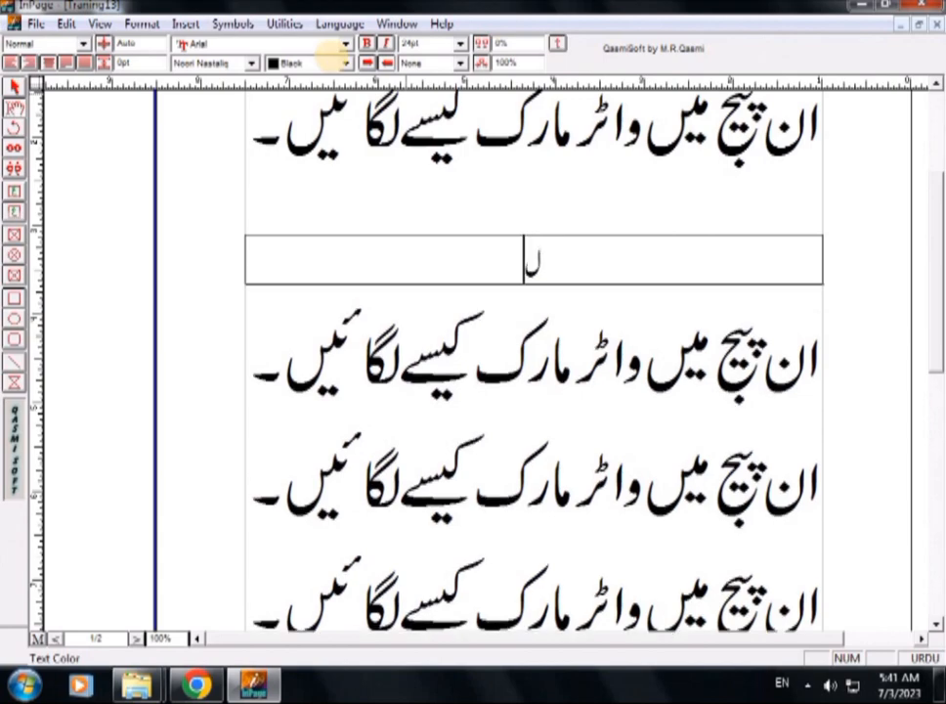
text(رن )
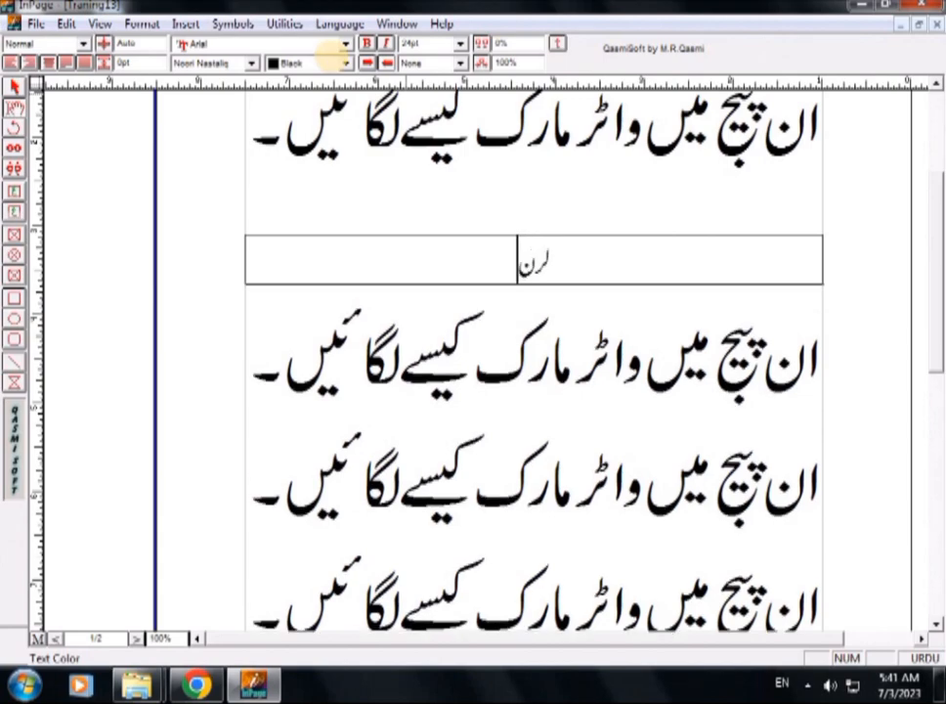
text(و)
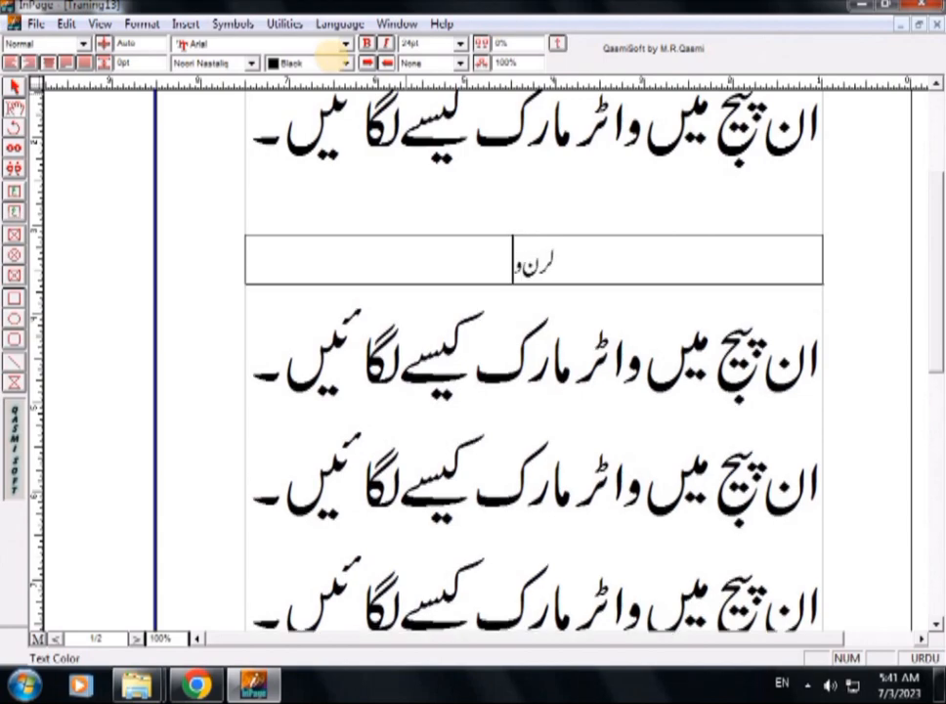
text(یڈ)
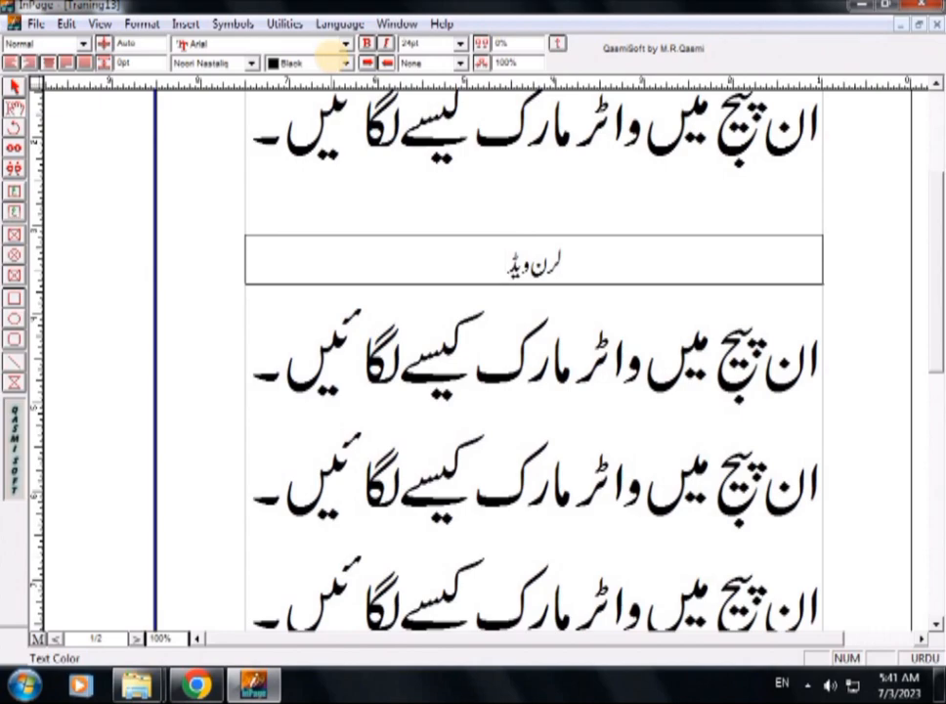
text(ثقلیان)
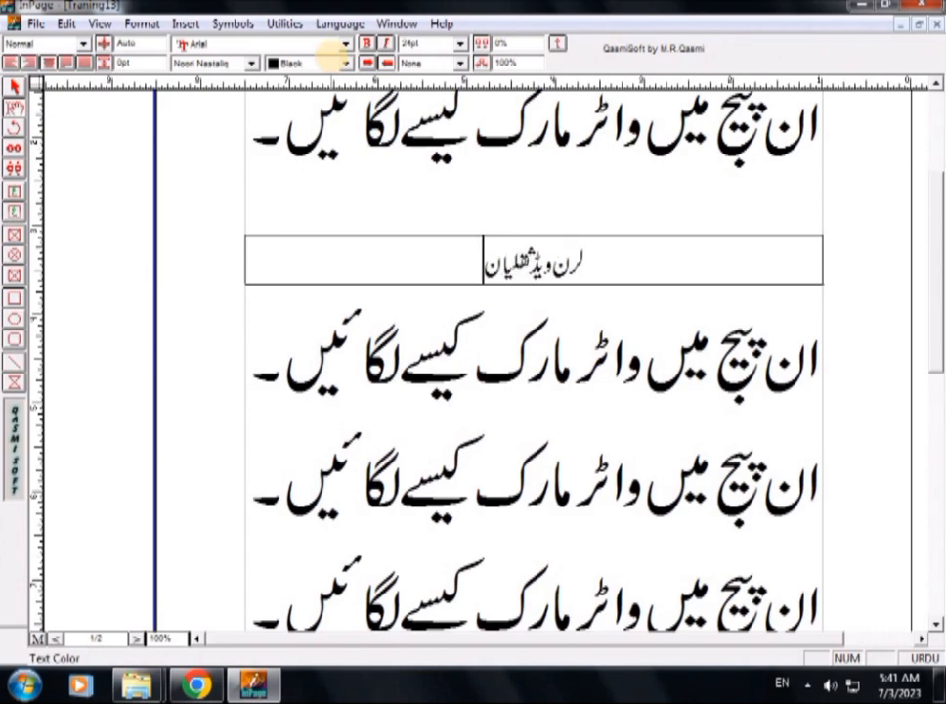
key(BackSpace)
key(BackSpace)
text(ن)
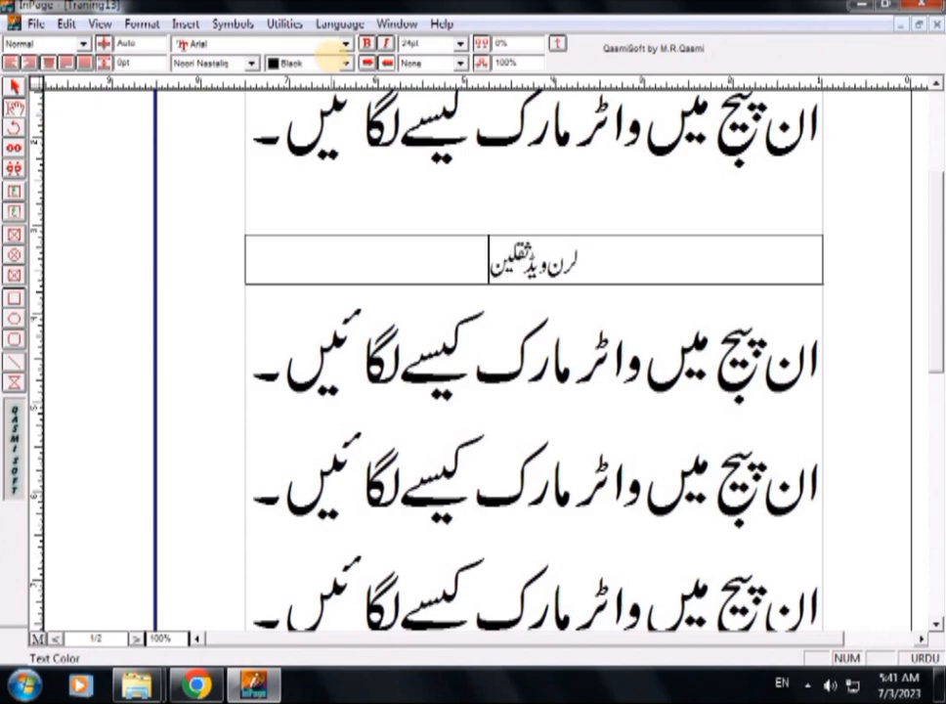
Complete the channel name in the text box with its last word and correct the second word's spelling to وید.
text( جنجوعہ)
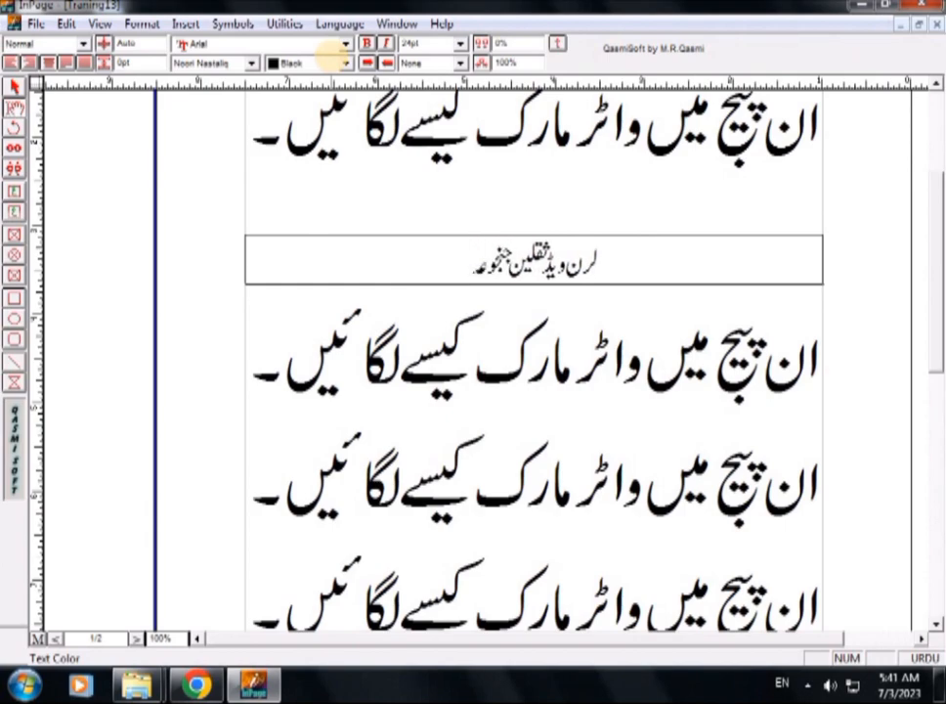
key(shift+Right)
key(shift+Right)
key(shift+Right)
key(shift+Right)
key(shift+Right)
key(shift+Right)
key(shift+Right)
key(shift+Right)
key(shift+Right)
key(shift+Right)
key(shift+Right)
key(shift+Right)
key(shift+Right)
key(shift+Right)
key(shift+Right)
key(shift+Right)
key(shift+Right)
key(shift+Right)
key(shift+Right)
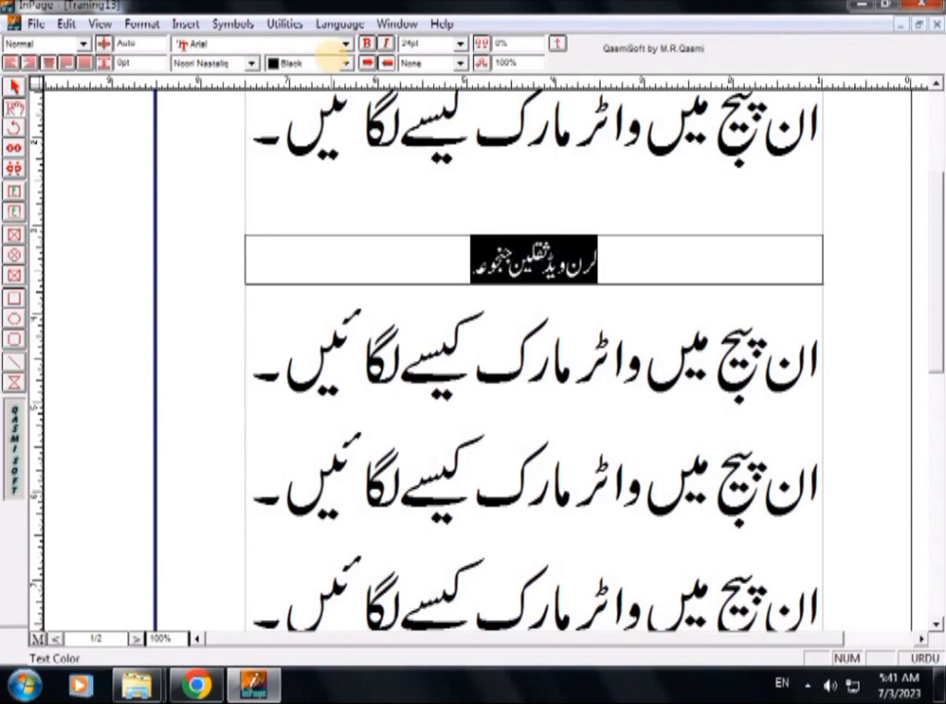
click(550, 267)
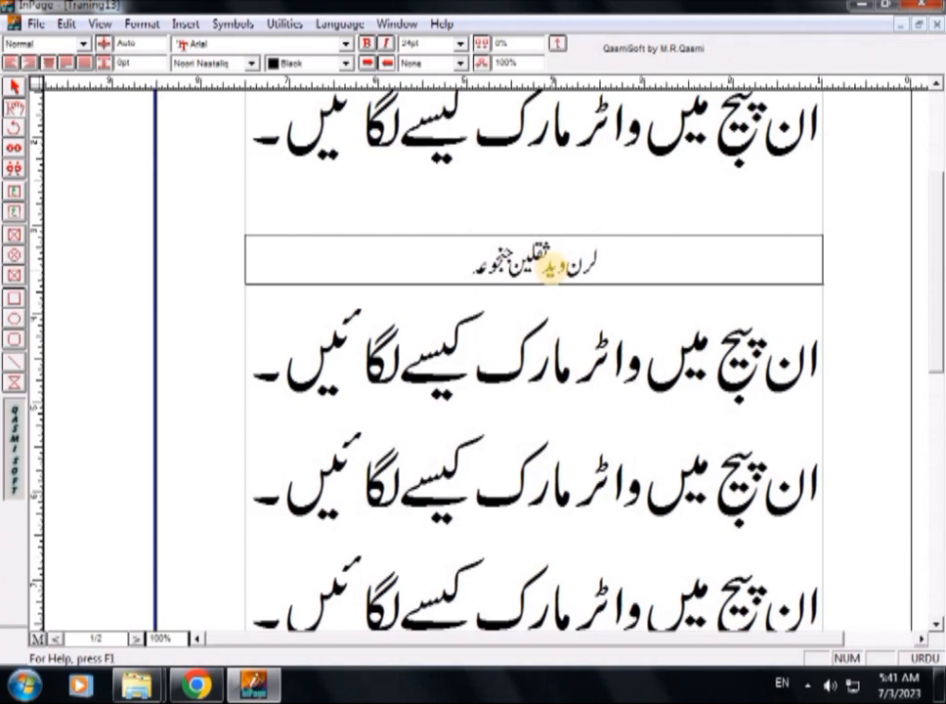
Enlarge the channel name in the text box to about 103 pt so it nearly fills the box's width.
drag(598, 264, 481, 266)
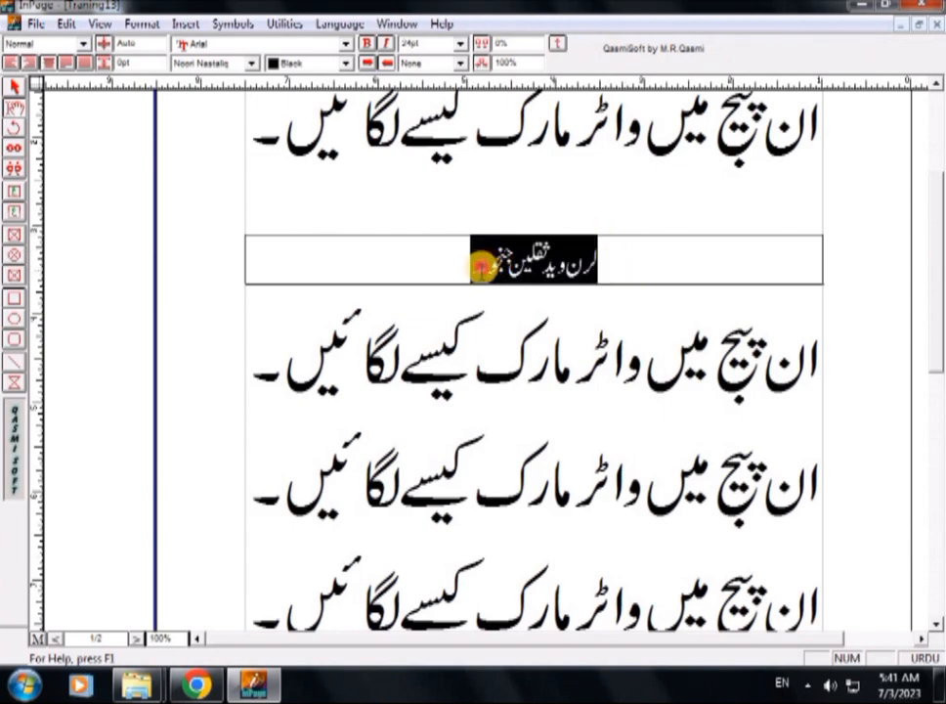
key(F12)
key(F12)
key(F12)
key(F12)
key(F12)
key(F12)
key(F12)
key(F12)
key(F12)
key(F12)
key(F12)
key(F12)
key(F12)
key(F12)
key(F12)
key(F12)
key(F12)
key(F12)
key(F12)
key(F12)
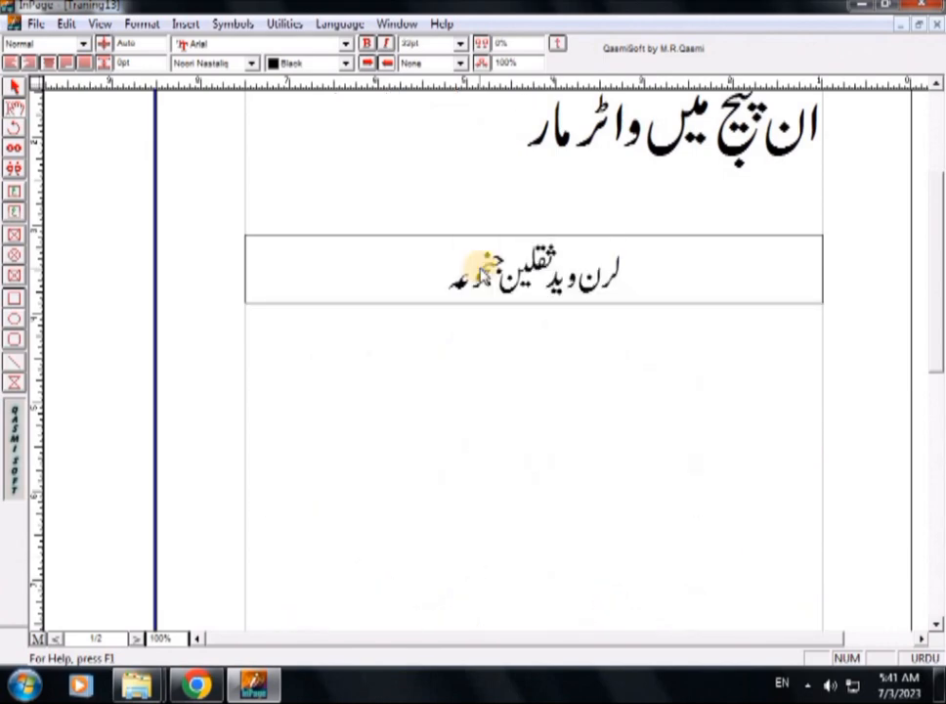
key(F12)
key(F12)
key(F12)
key(F12)
key(F12)
key(F12)
key(F12)
key(F12)
key(F12)
key(F12)
key(F12)
key(F12)
key(F12)
key(F12)
key(F12)
key(F12)
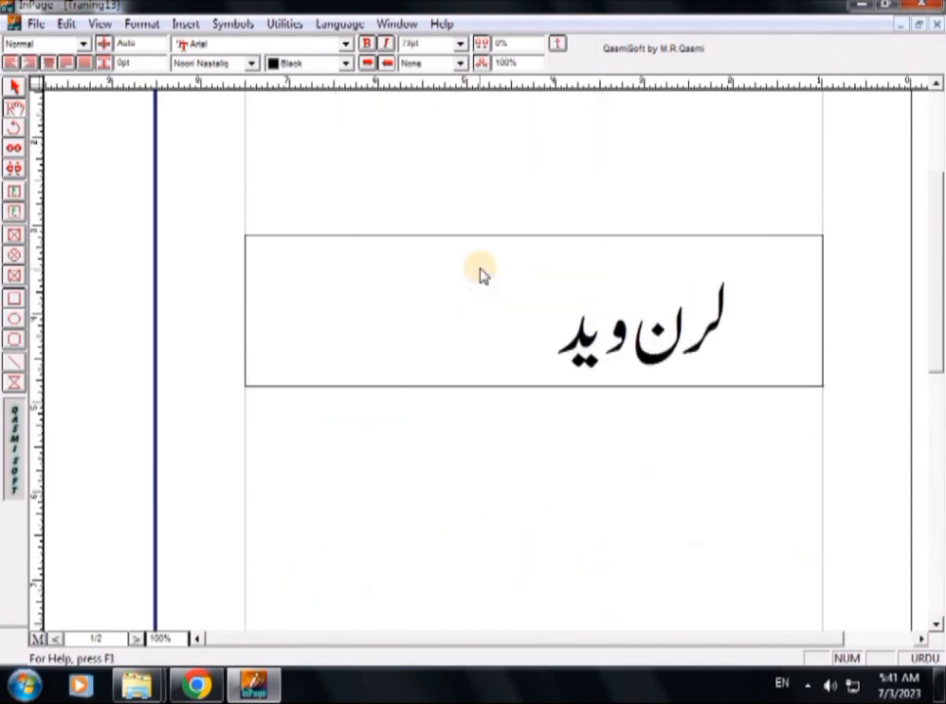
key(F12)
key(F12)
key(F12)
key(F12)
key(F12)
key(F12)
key(F12)
key(F12)
key(F12)
key(F12)
key(F12)
key(F12)
key(F12)
key(F12)
key(F12)
key(F12)
key(F12)
key(F12)
key(F12)
key(F12)
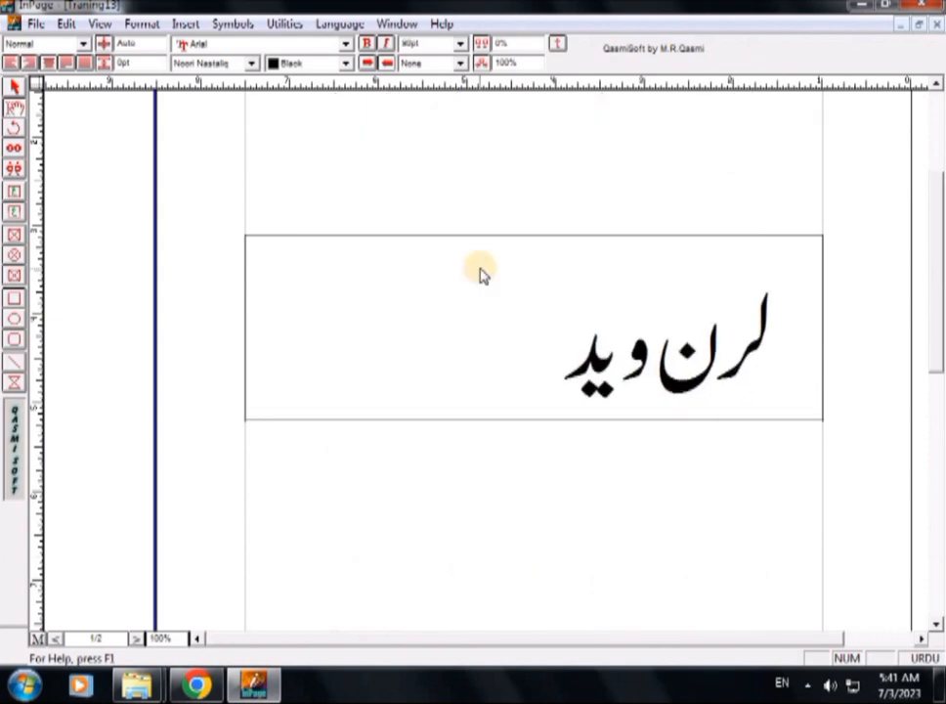
key(F12)
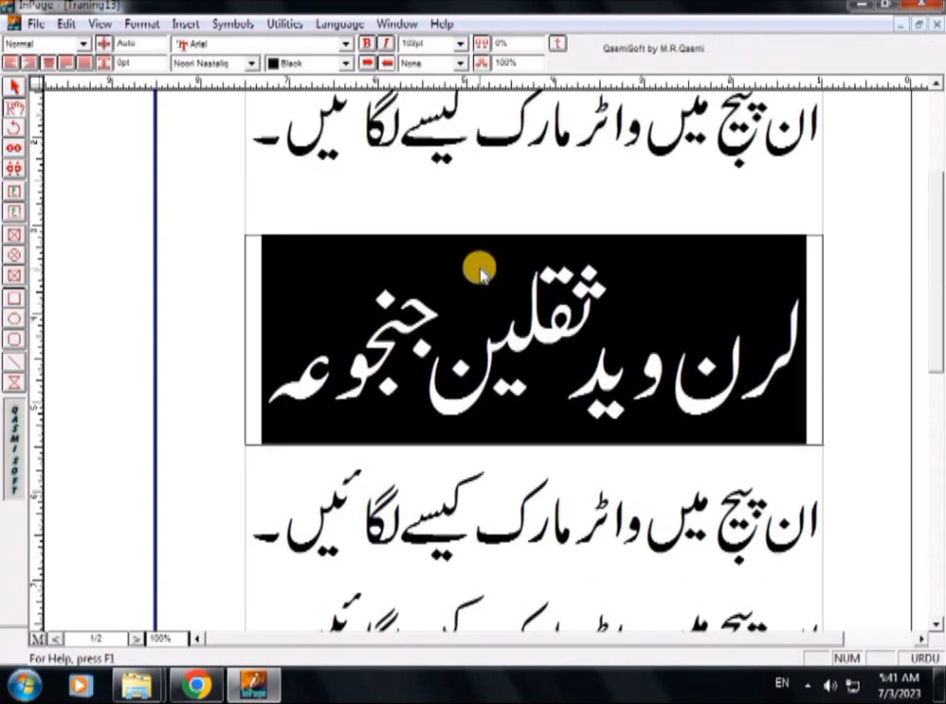
Change the channel name's text color to Cyan and deselect it.
click(345, 63)
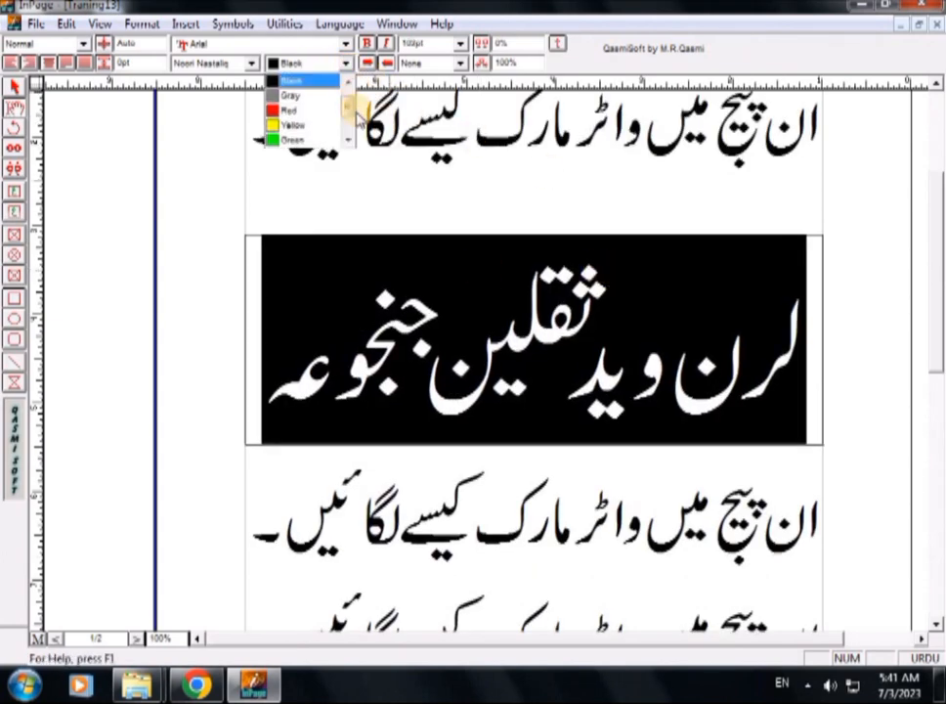
scroll(351, 115, down, 3)
click(298, 110)
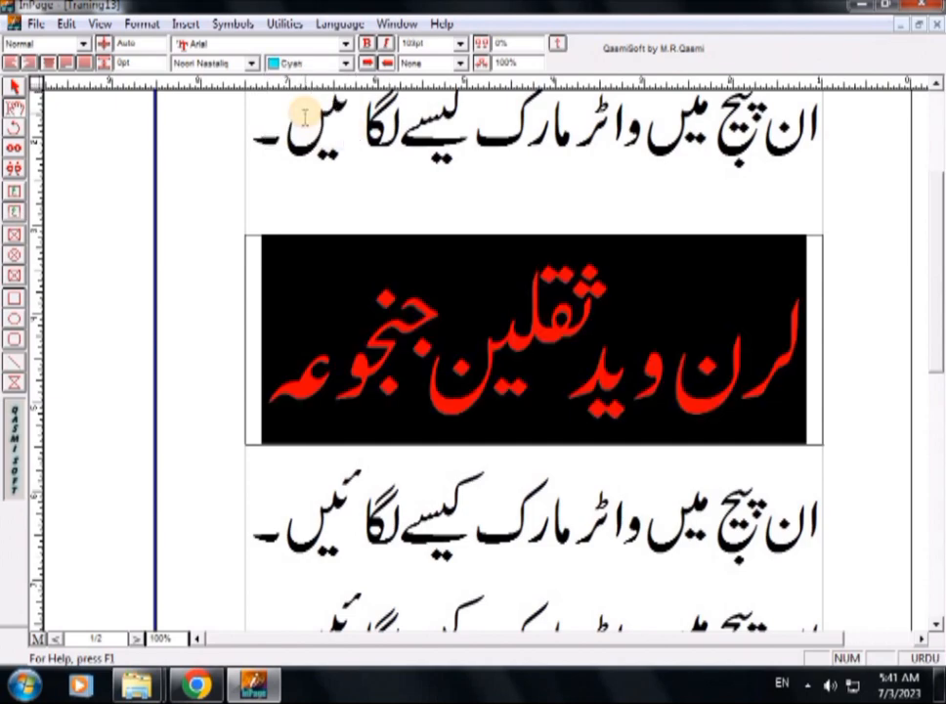
click(441, 283)
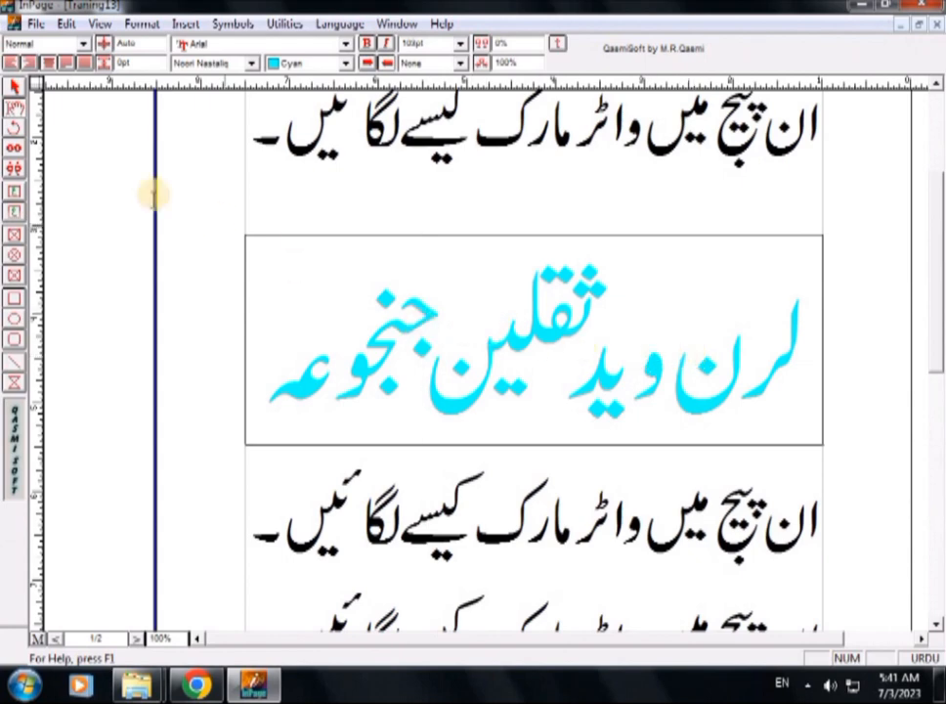
Rotate the channel name's text box freehand to a diagonal of about 56°.
click(15, 87)
click(376, 236)
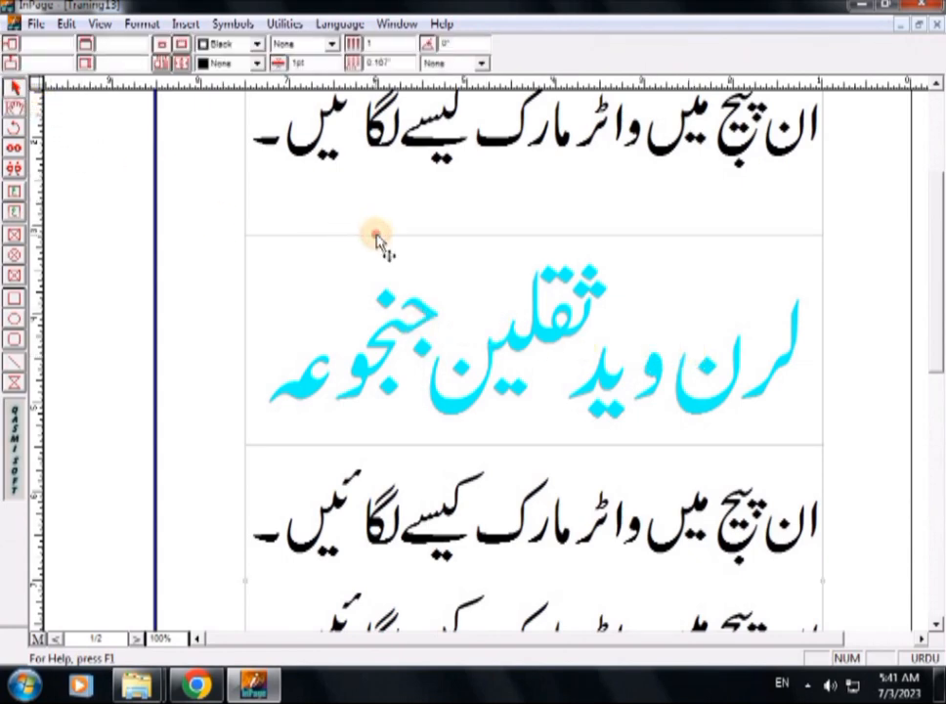
click(15, 128)
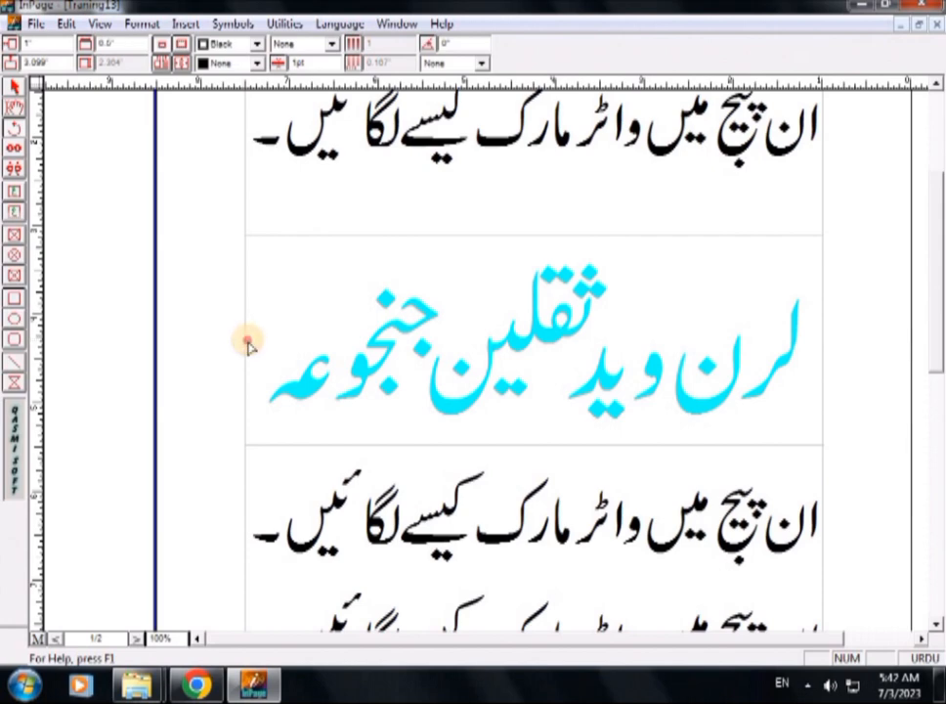
drag(247, 342, 298, 265)
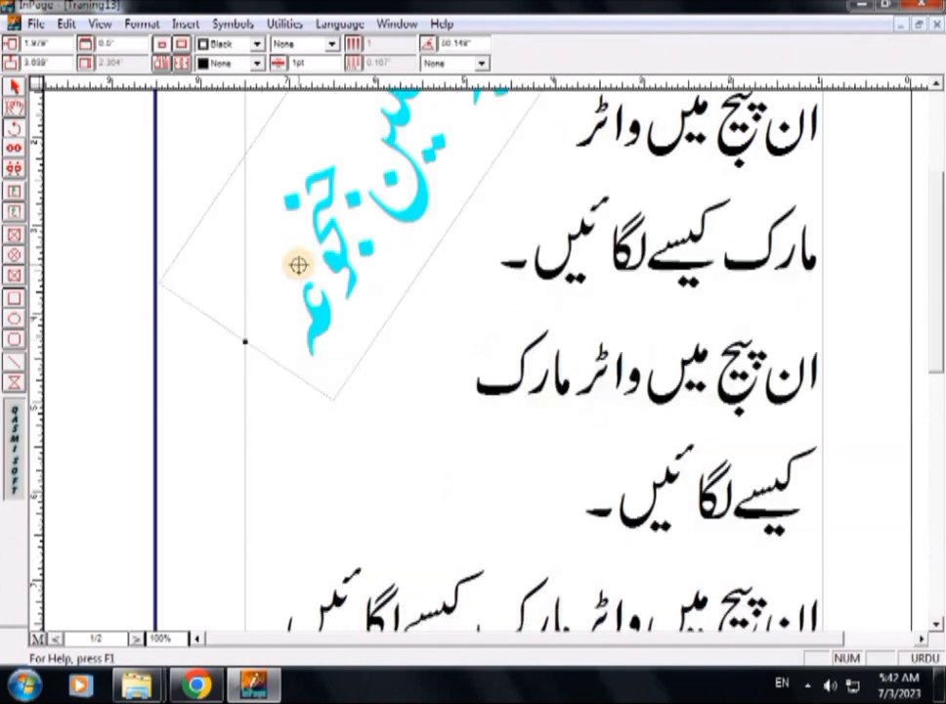
Move the rotated text box onto the middle of the page text, between the page margins.
click(15, 88)
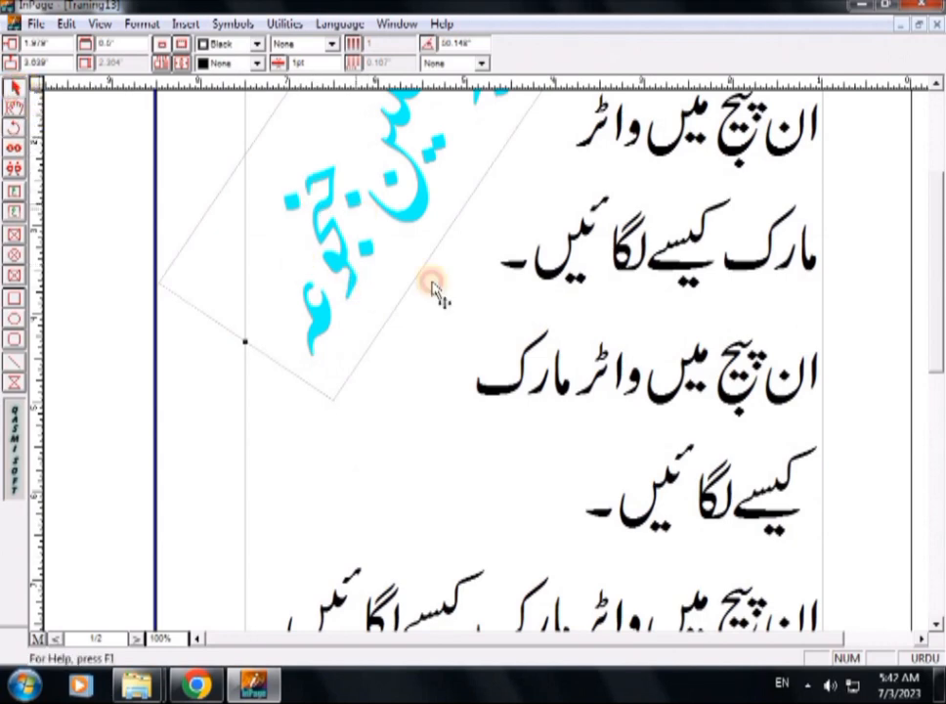
drag(379, 235, 468, 457)
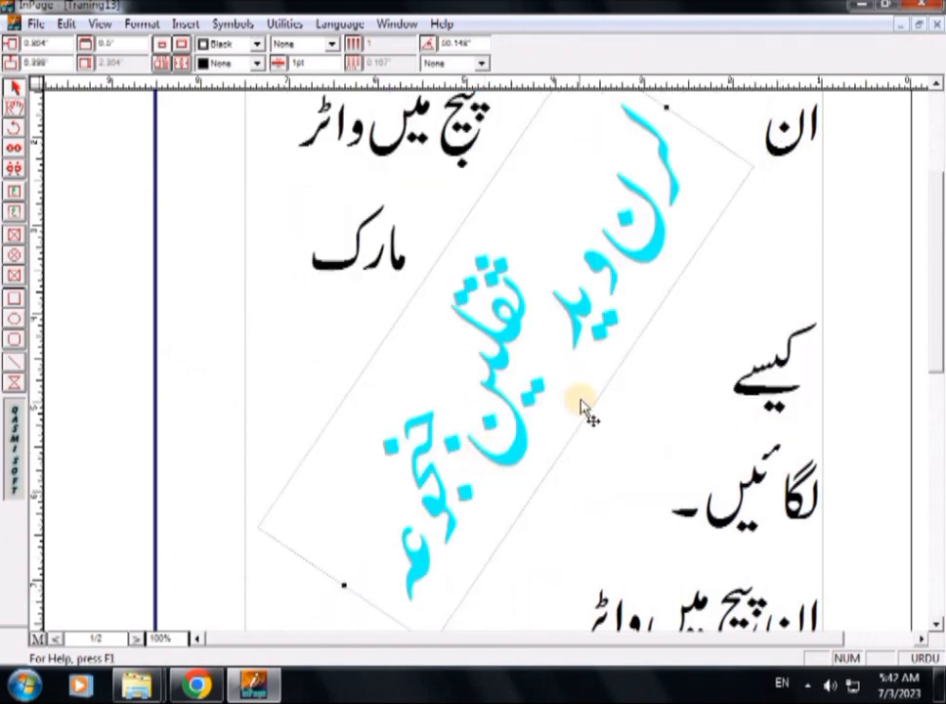
mouse_move(558, 347)
mouse_down()
mouse_move(564, 353)
mouse_move(562, 344)
mouse_up()
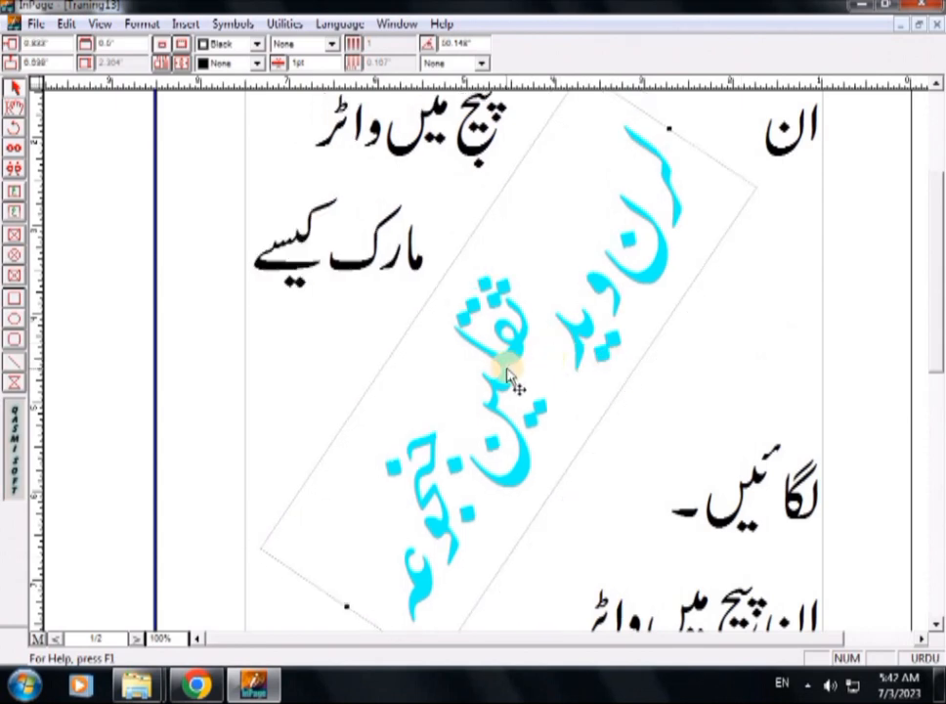
Try the Noori Character, Aasaar Contour, Akram Italic Shadow and Aswad fonts on the watermark text.
click(14, 108)
drag(401, 587, 728, 202)
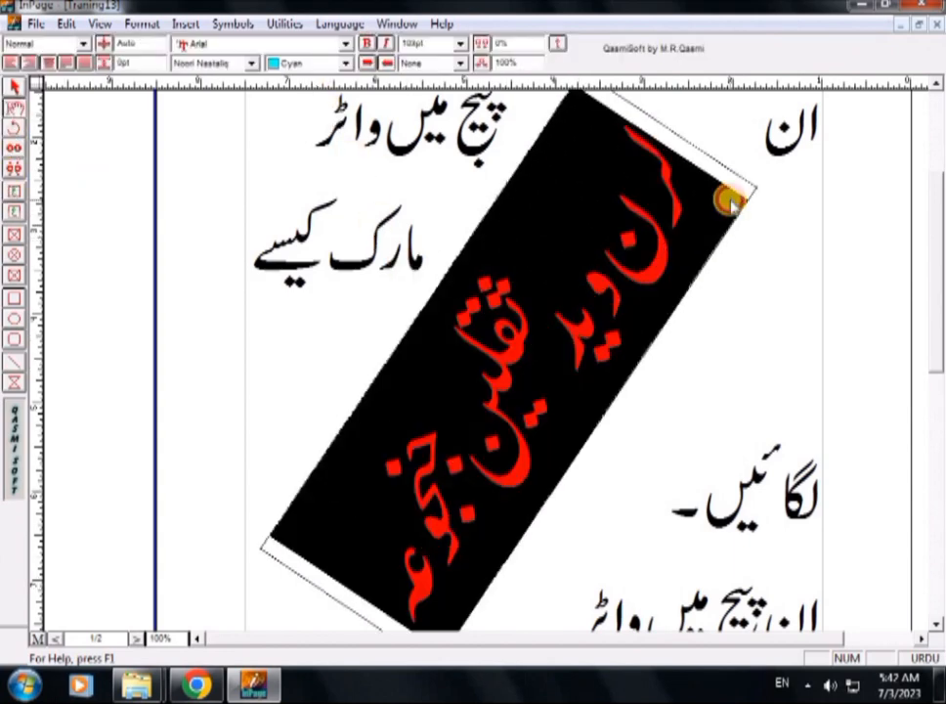
click(252, 65)
click(252, 89)
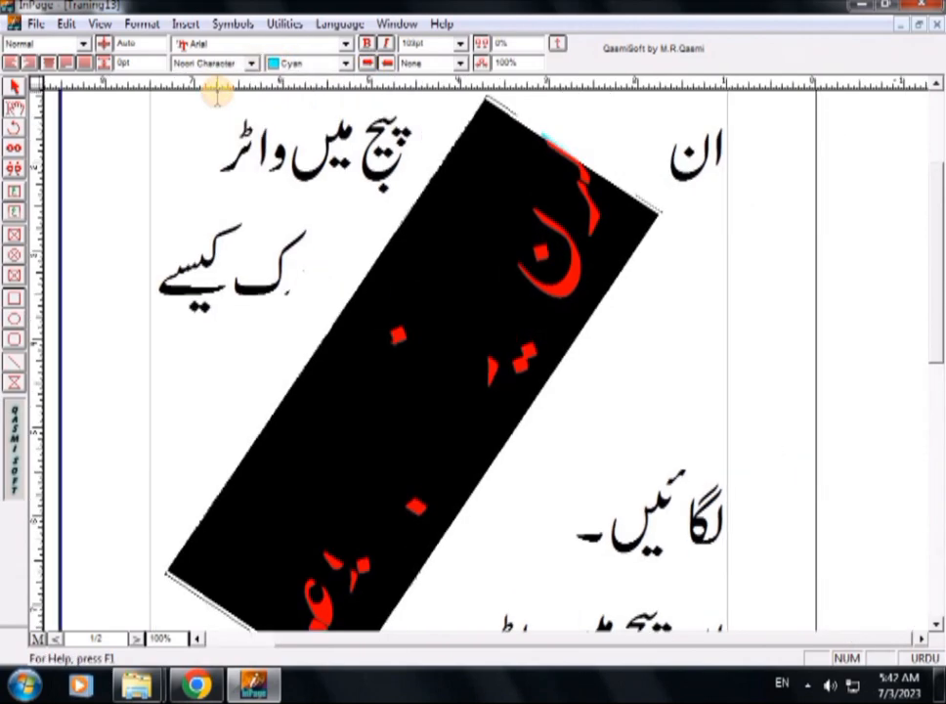
click(251, 64)
click(220, 122)
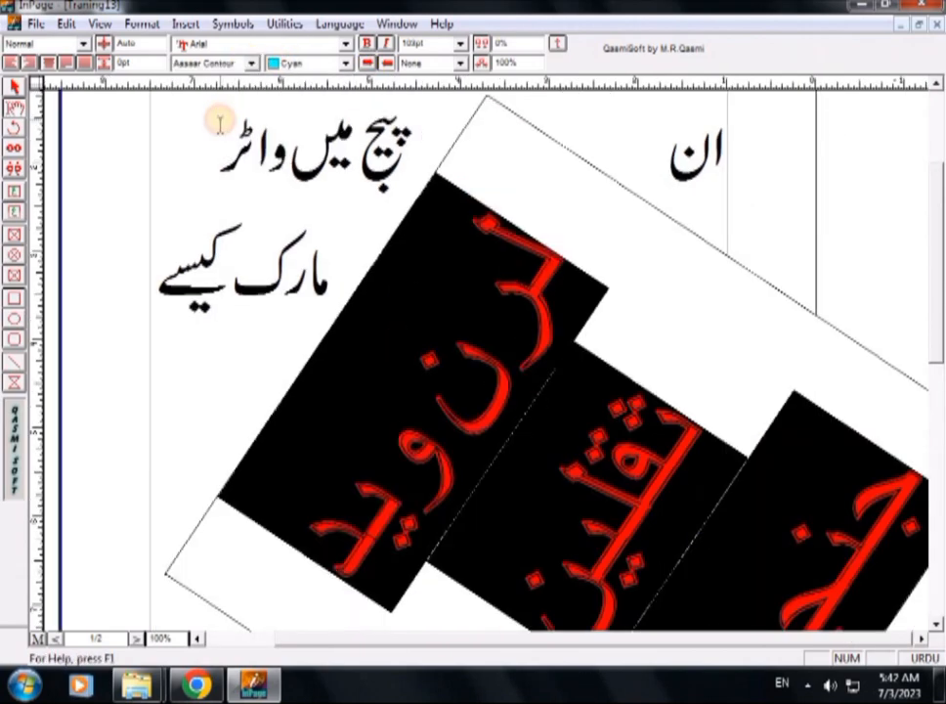
click(250, 65)
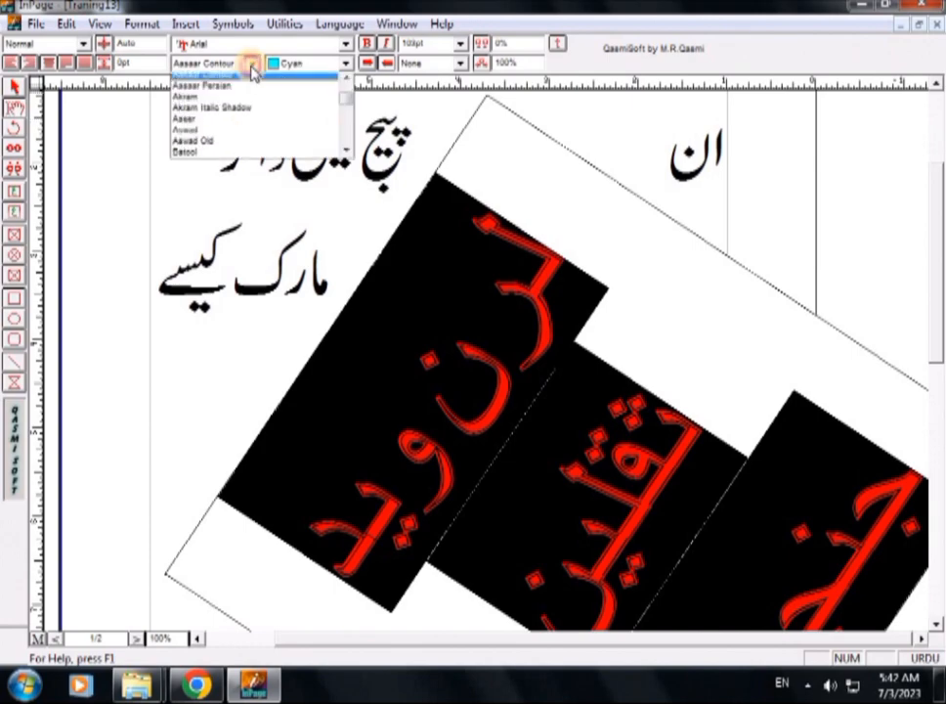
click(220, 111)
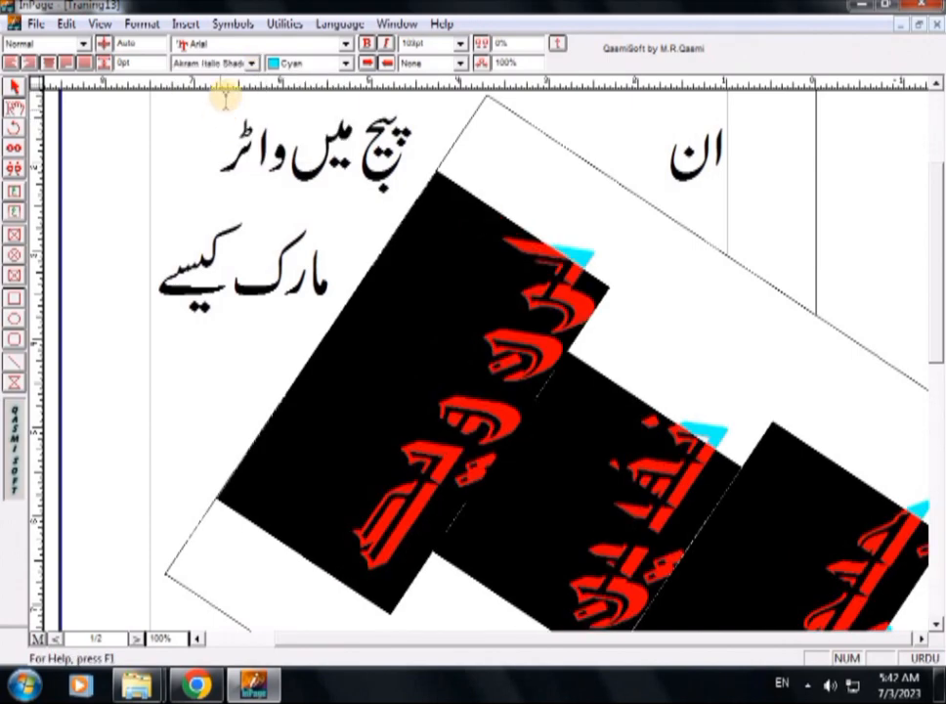
click(251, 64)
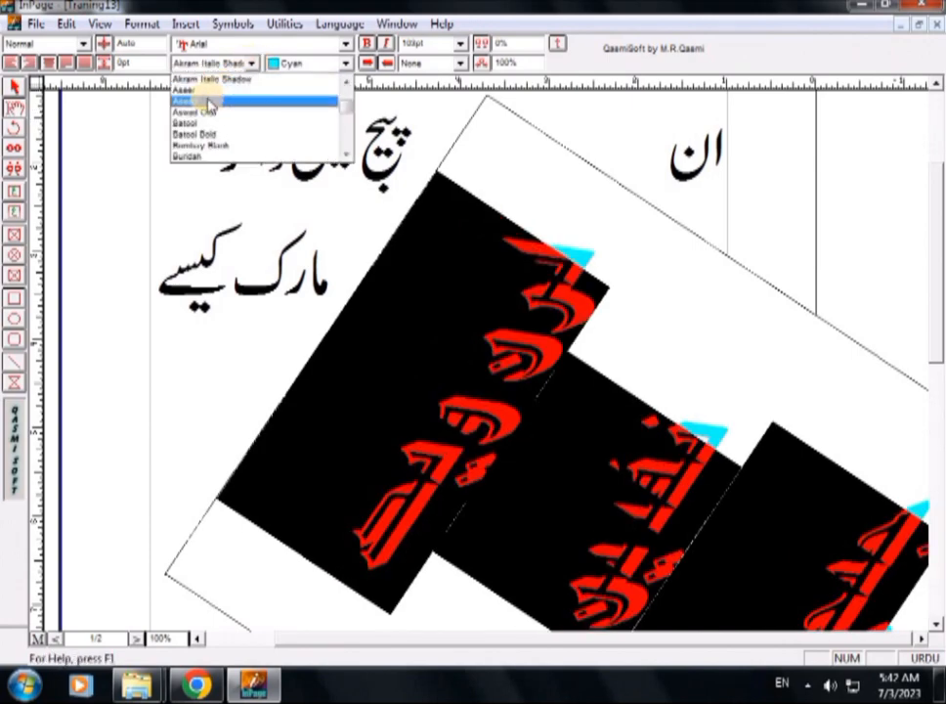
click(208, 98)
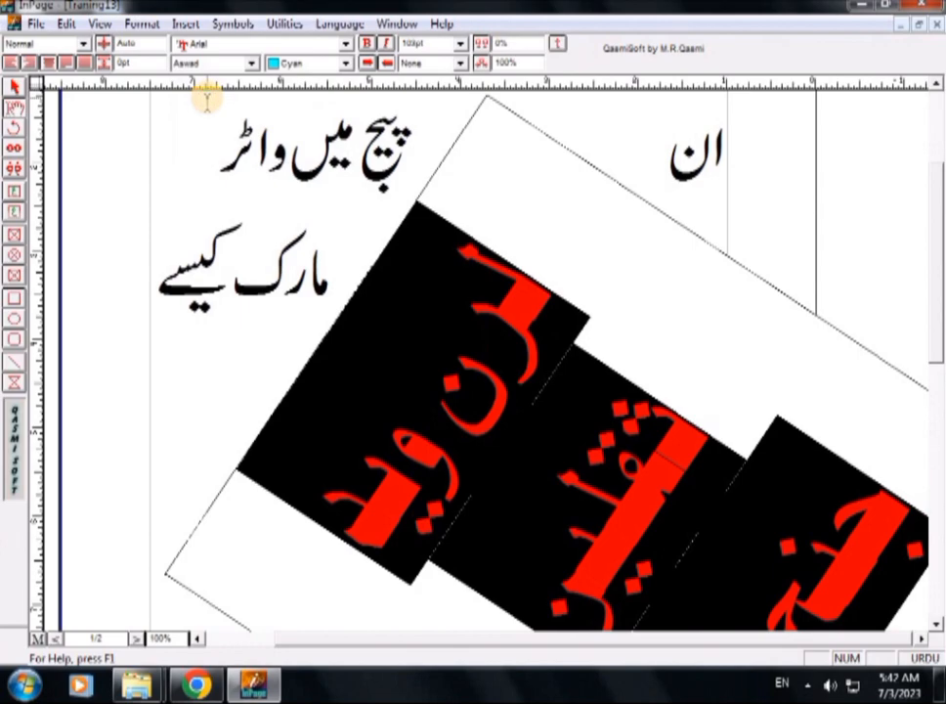
Set the watermark text's Urdu font to Batool Bold and deselect it.
click(251, 65)
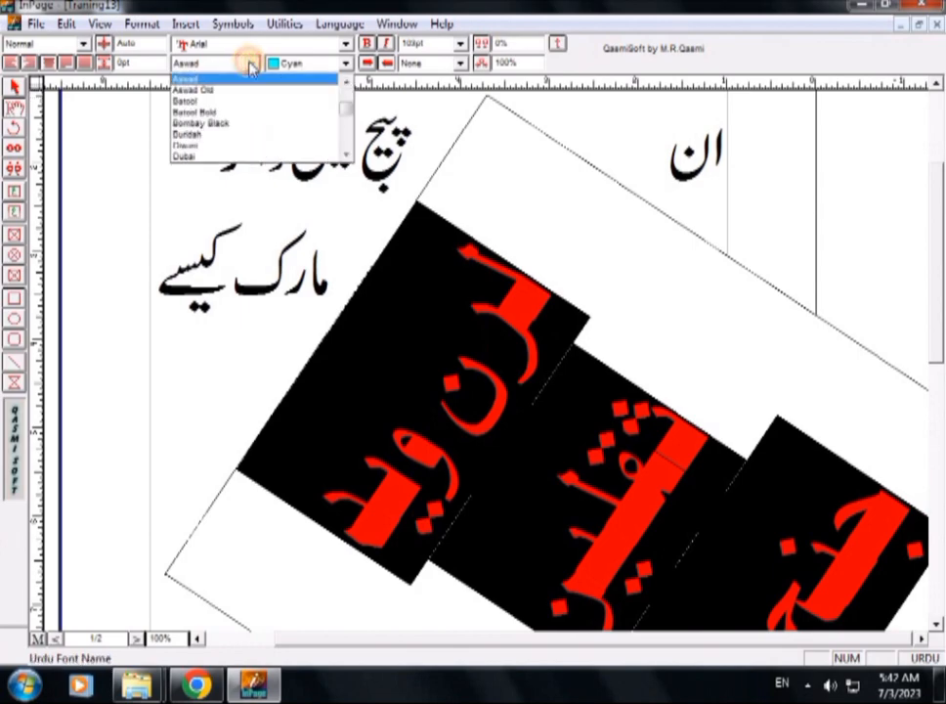
click(231, 111)
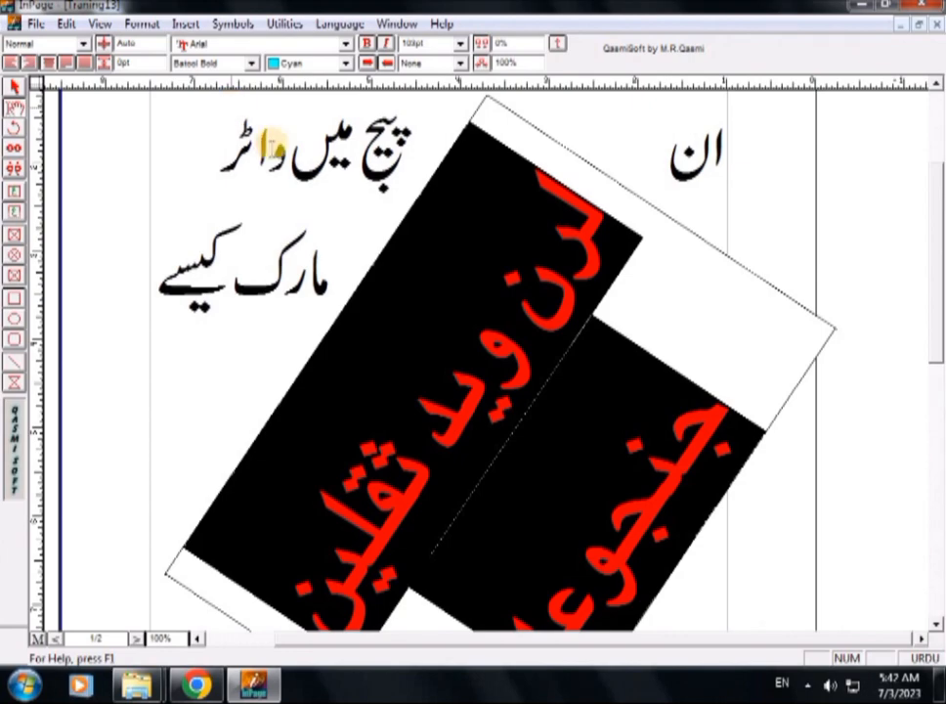
click(608, 373)
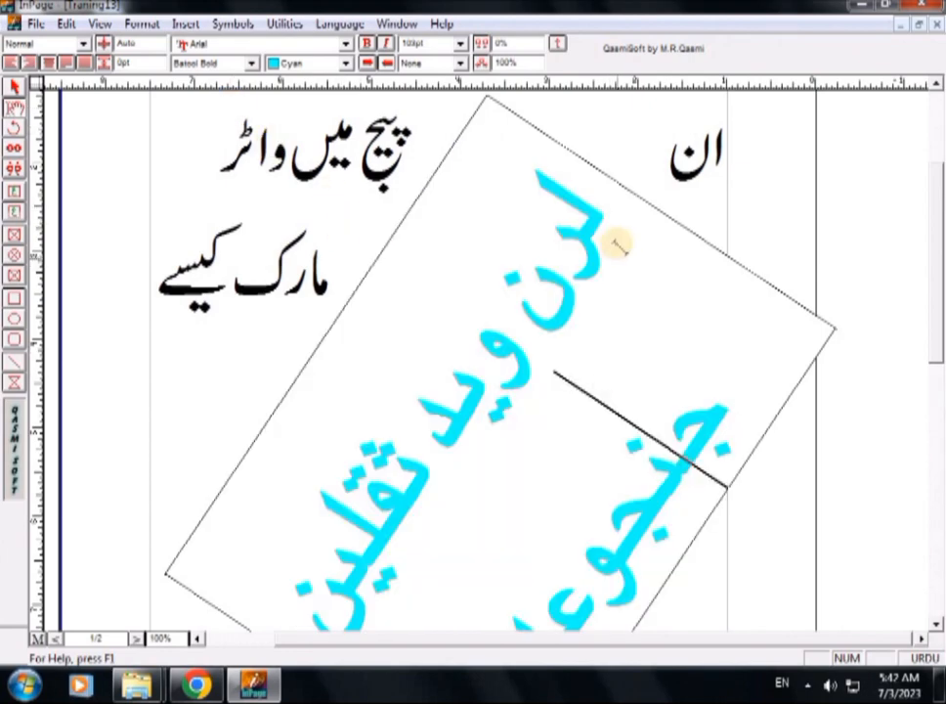
Select all of the watermark text and reduce it to 60 pt so the channel name fits on one line.
scroll(437, 602, down, 3)
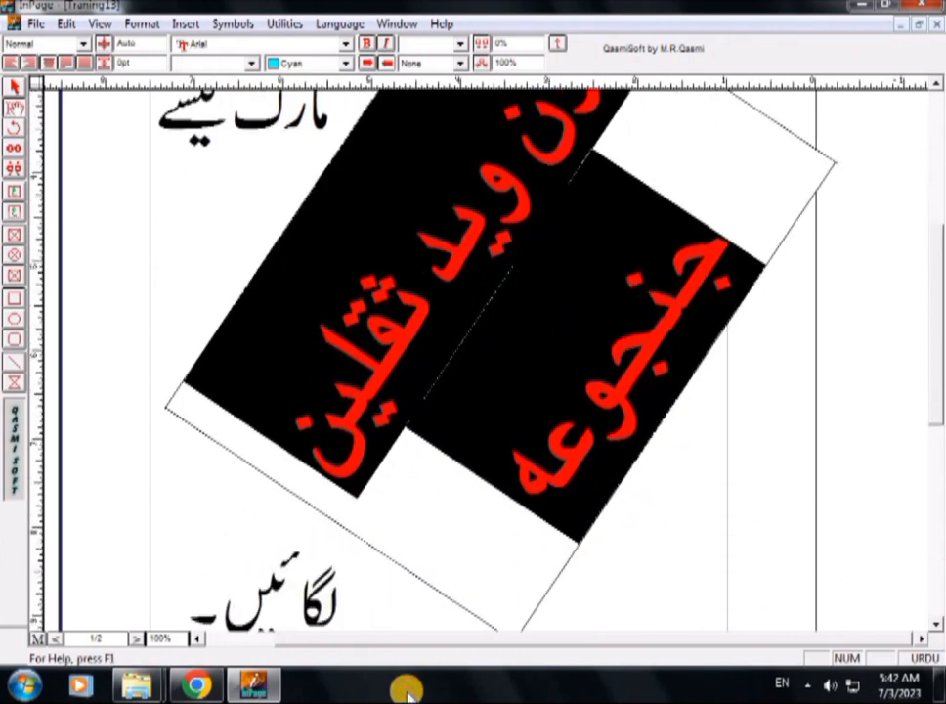
scroll(409, 691, up, 3)
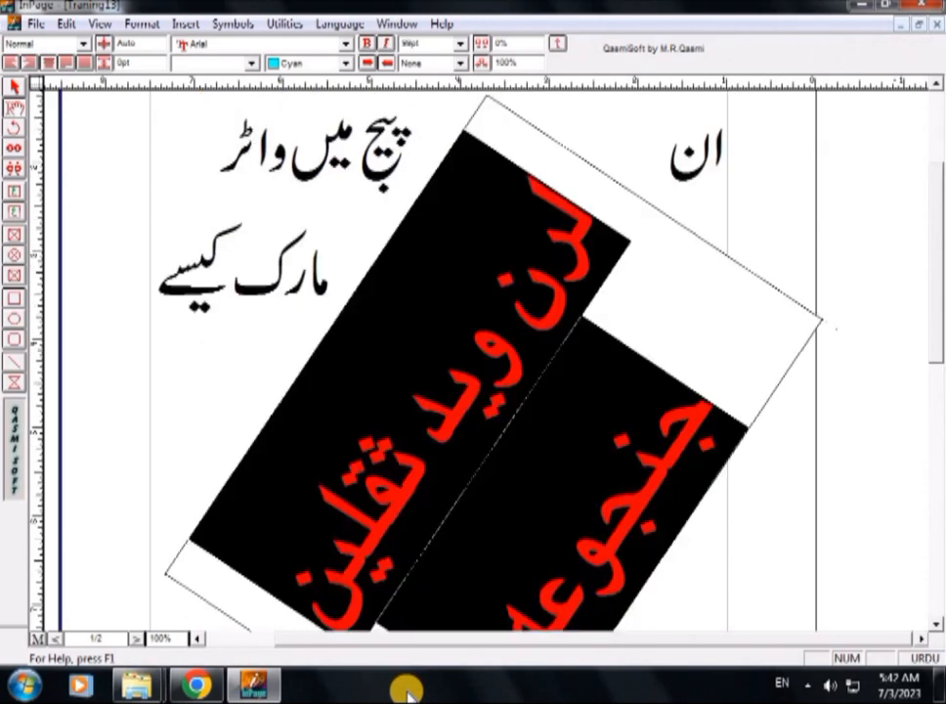
key(Delete)
key(F7)
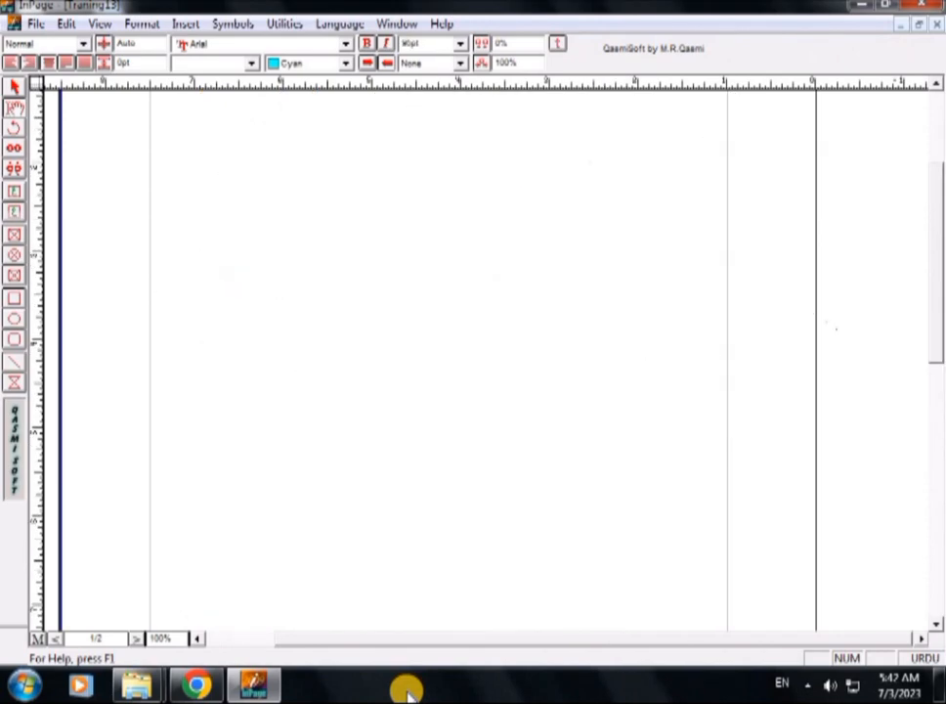
key(F7)
key(F7)
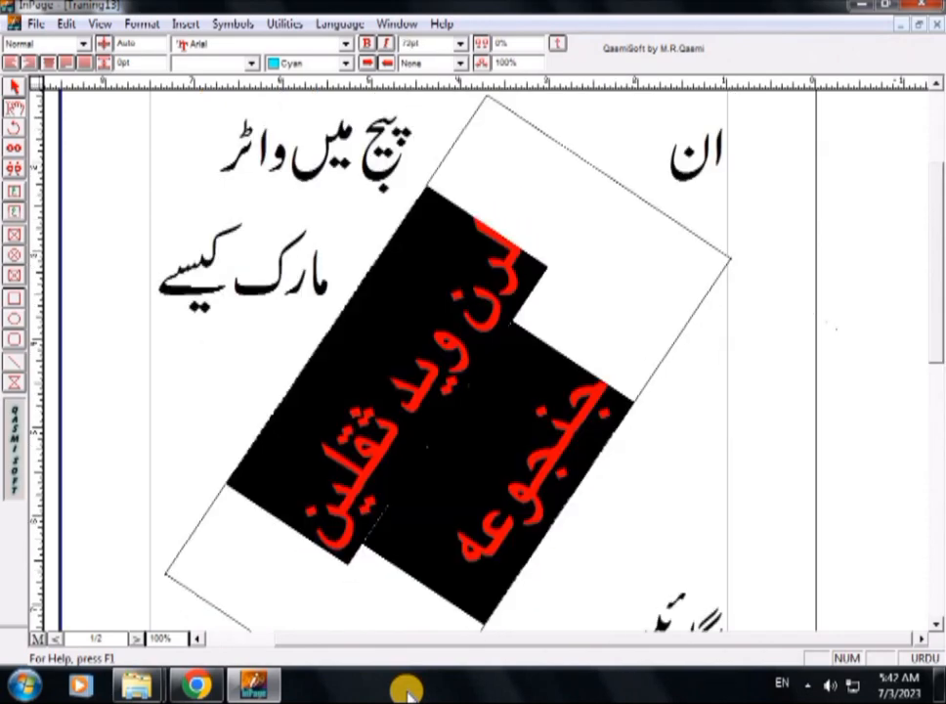
key(F7)
key(F7)
key(F7)
key(F7)
key(F7)
key(F7)
key(F7)
key(F7)
key(F7)
key(F7)
key(F7)
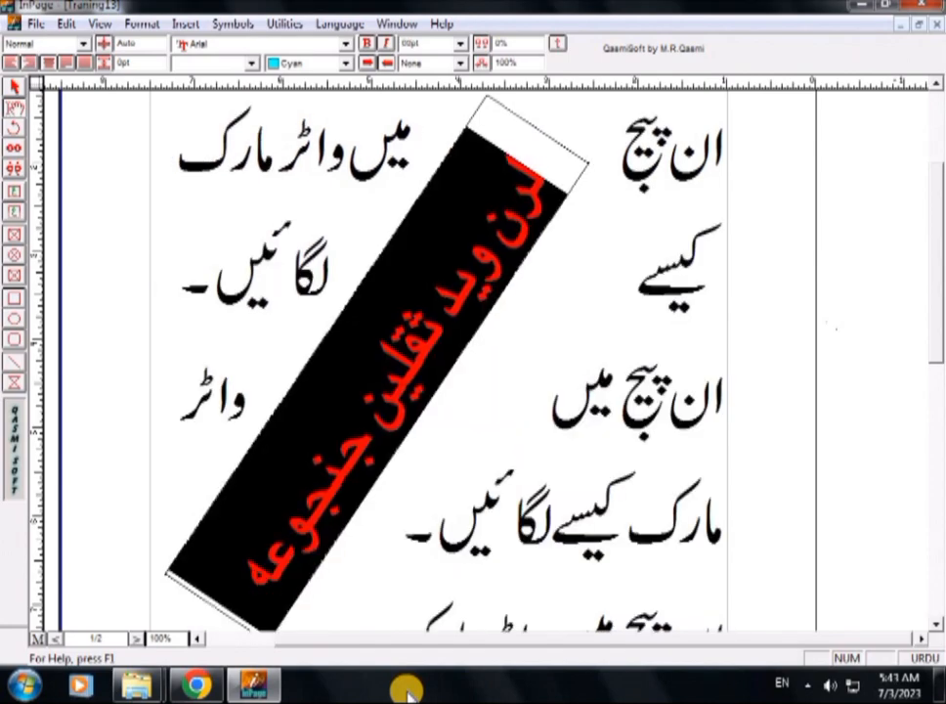
Enlarge the watermark text slightly to about 68 pt, keeping the channel name on one line.
key(F8)
key(F8)
key(F8)
key(F8)
key(F8)
key(F8)
key(F8)
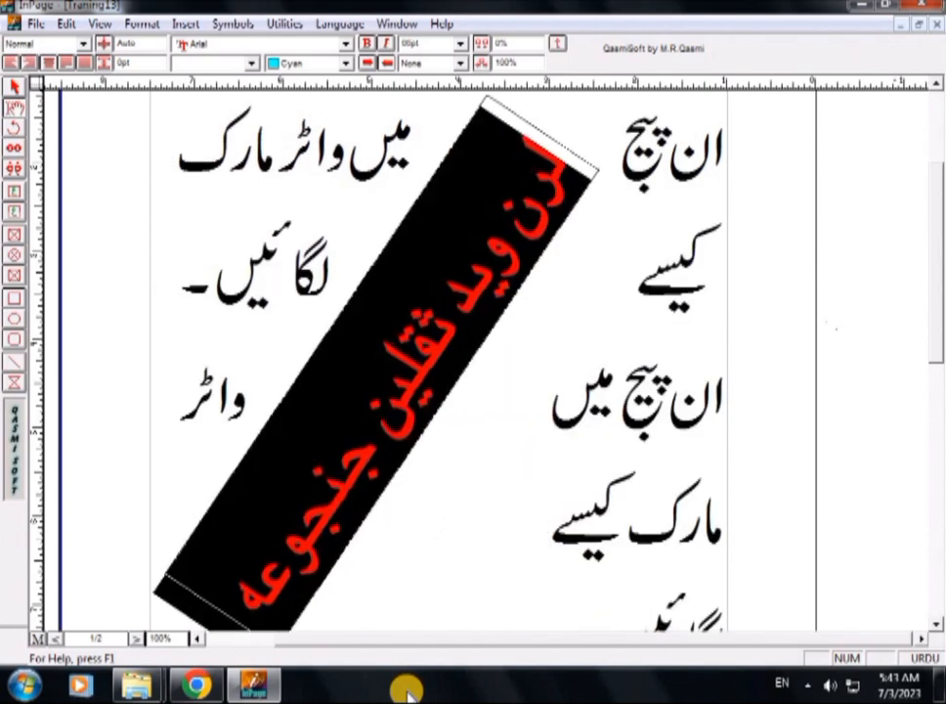
key(F8)
key(F7)
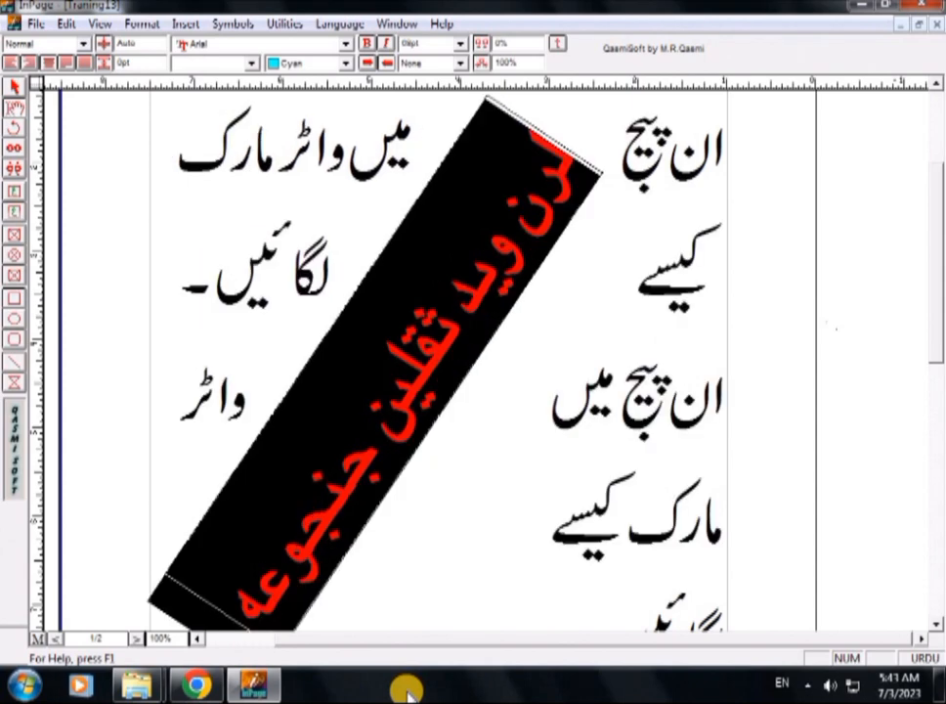
click(936, 624)
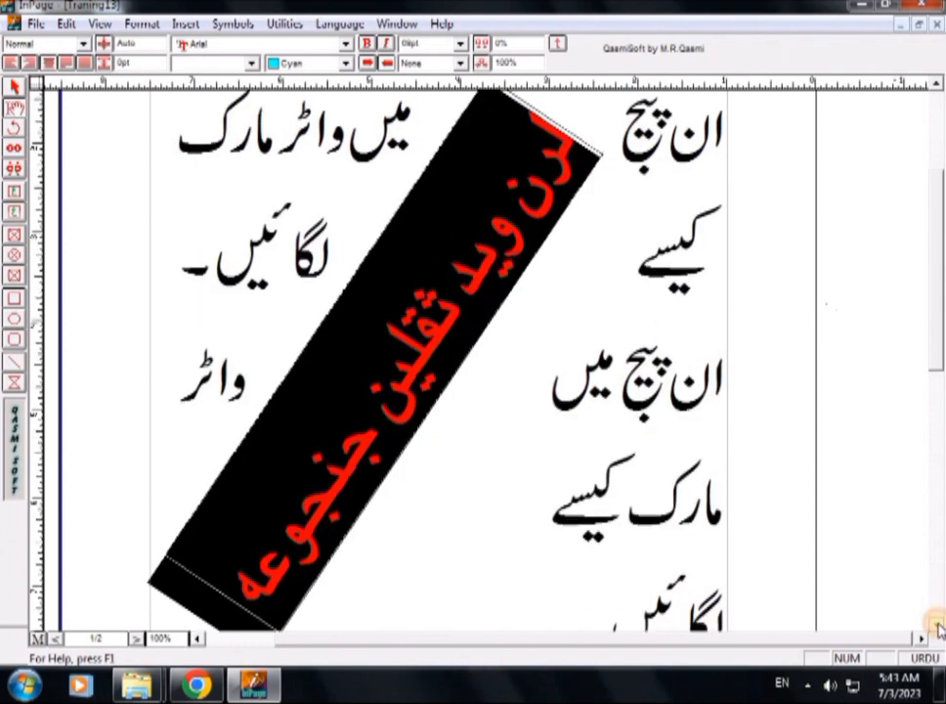
Shift the watermark text box slightly to the right and send it behind the body text.
click(16, 86)
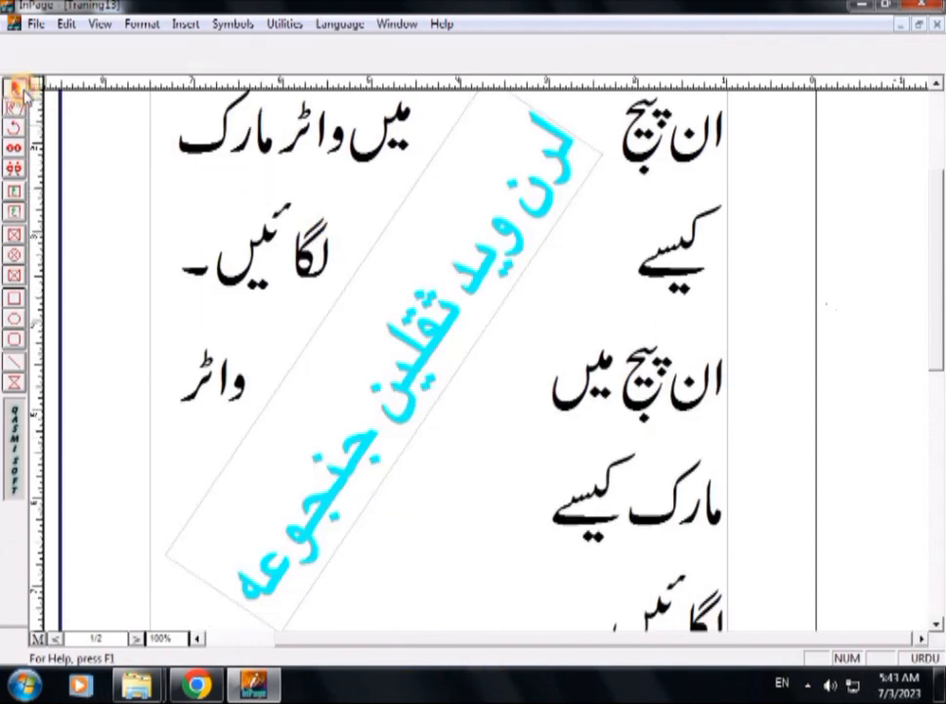
click(406, 316)
drag(405, 316, 422, 275)
click(421, 322)
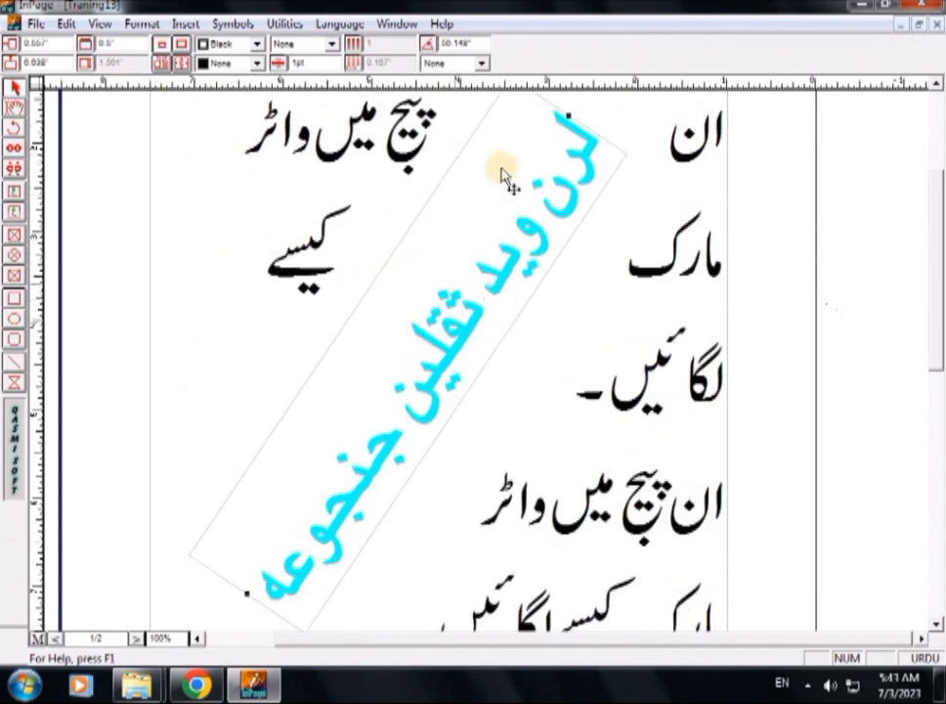
click(65, 23)
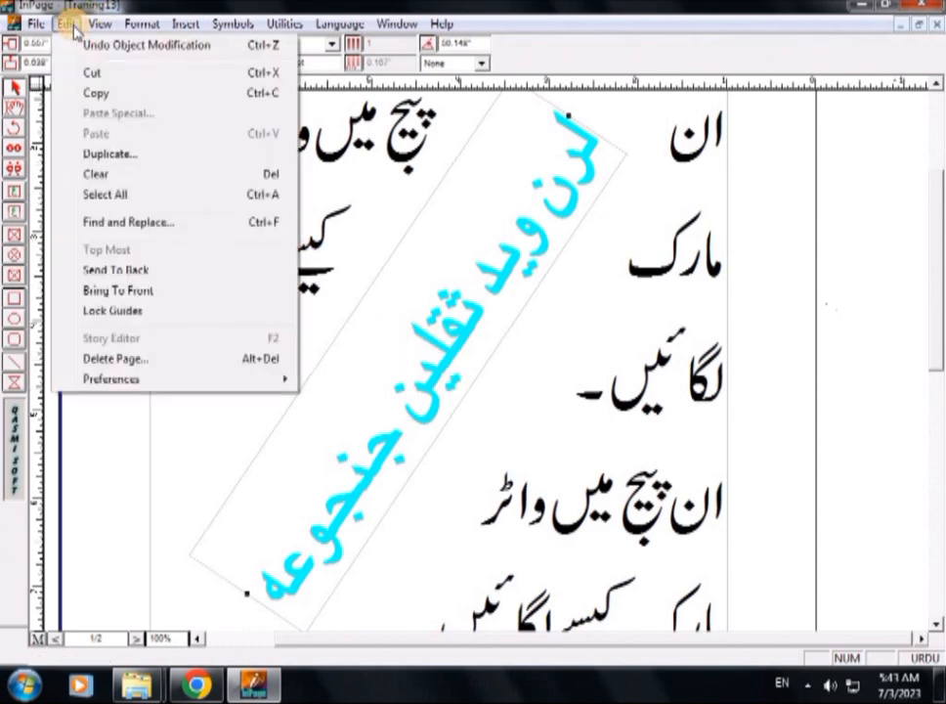
click(104, 273)
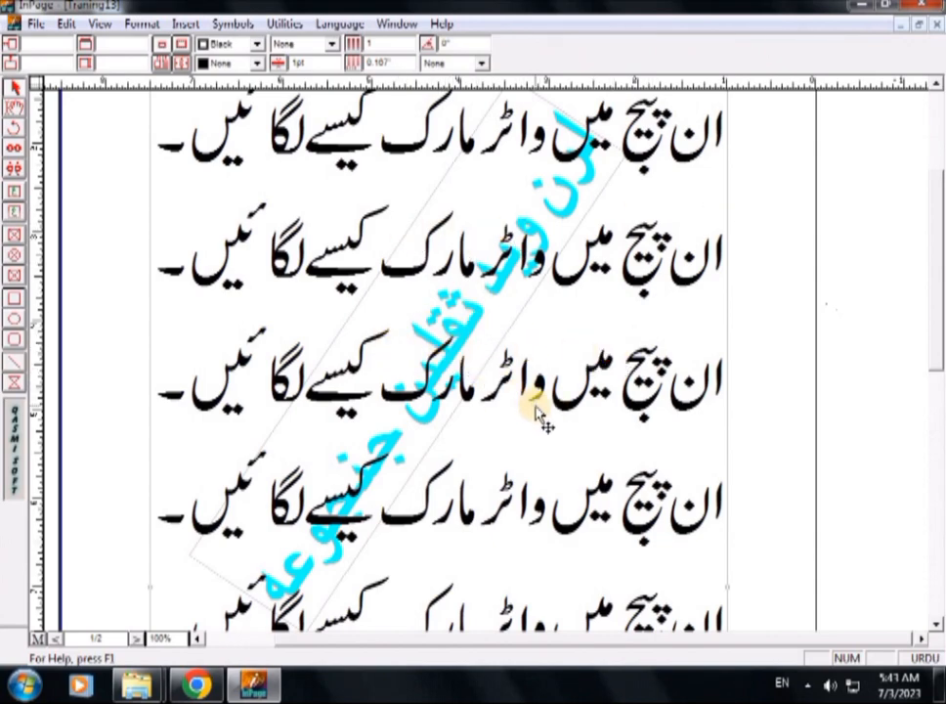
double_click(487, 323)
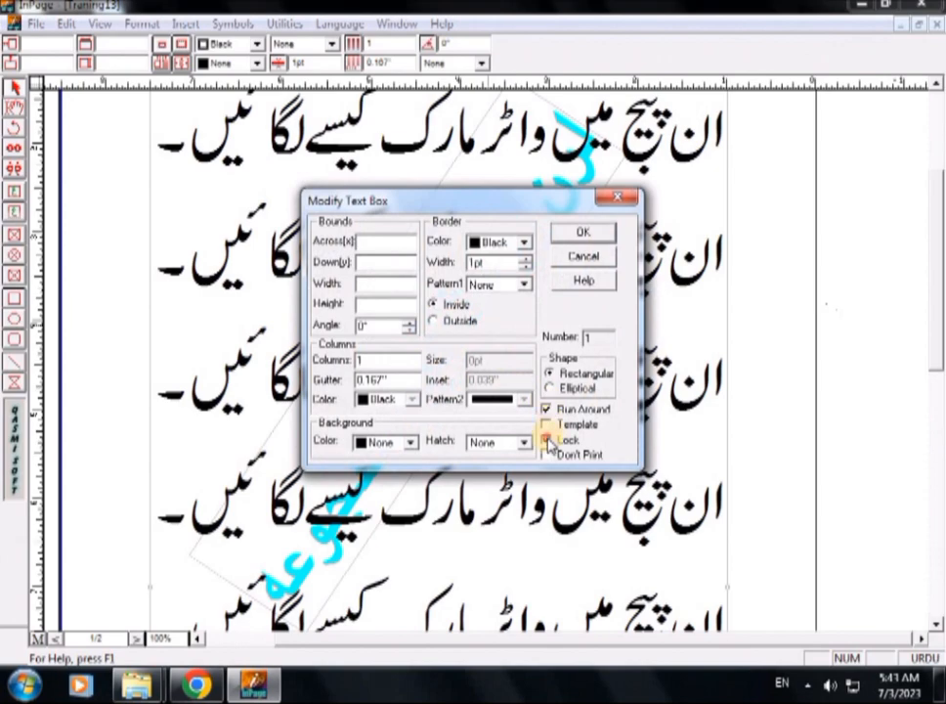
click(565, 252)
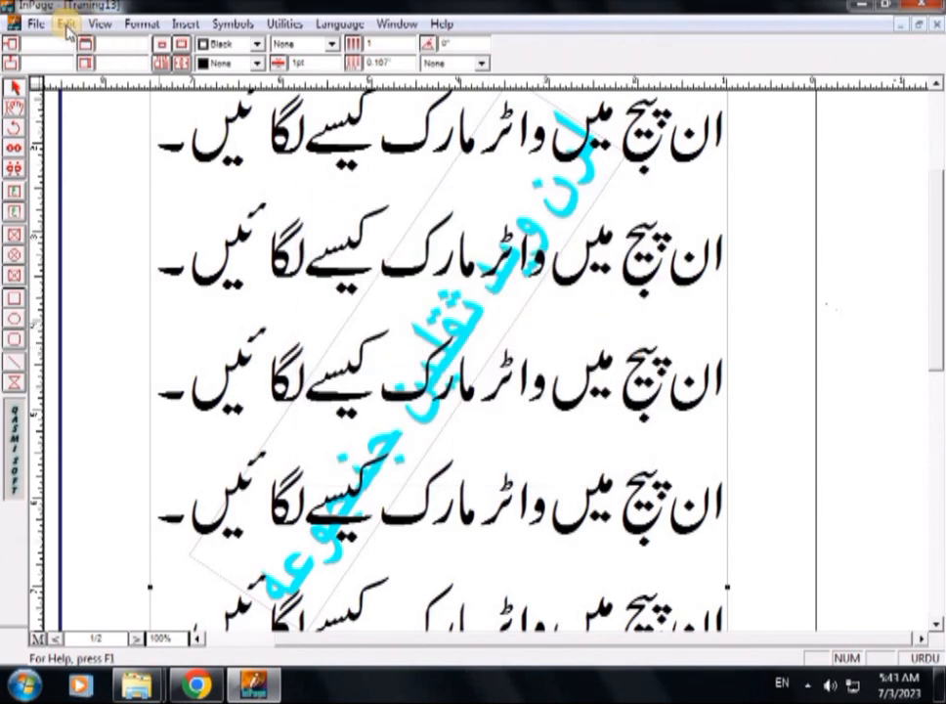
Draw a rectangular picture box about 2.7 by 2.5 inches over the lower lines of body text.
scroll(912, 542, down, 3)
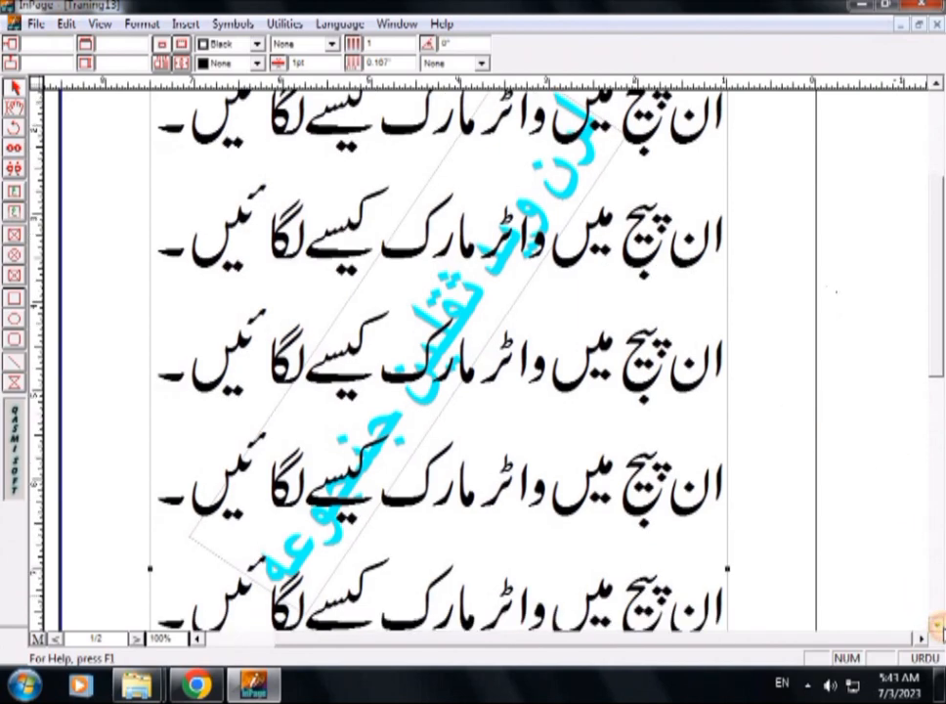
scroll(936, 626, down, 3)
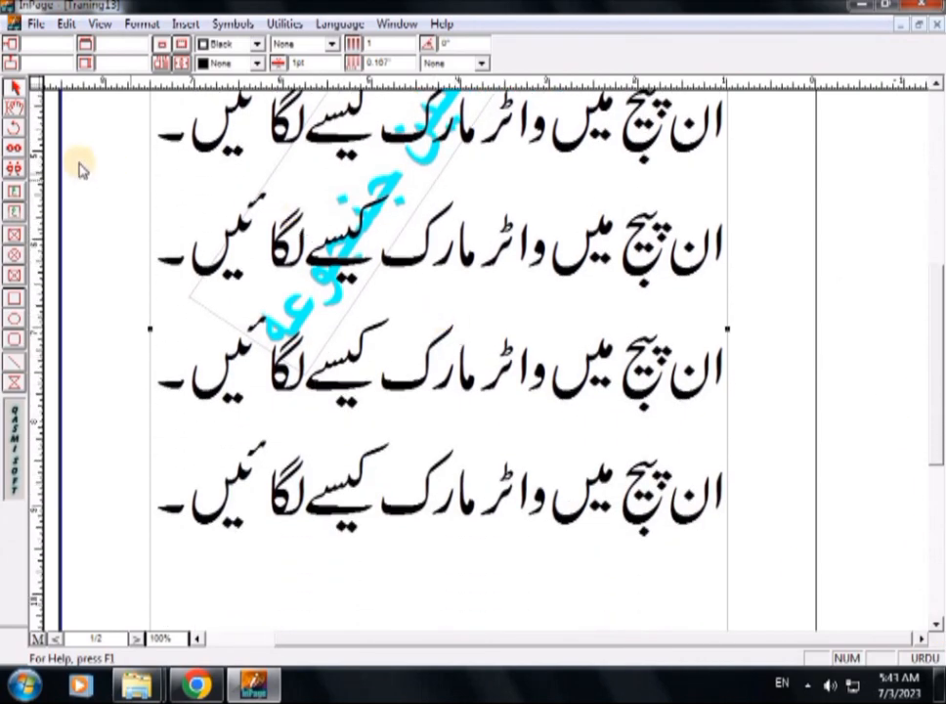
click(13, 242)
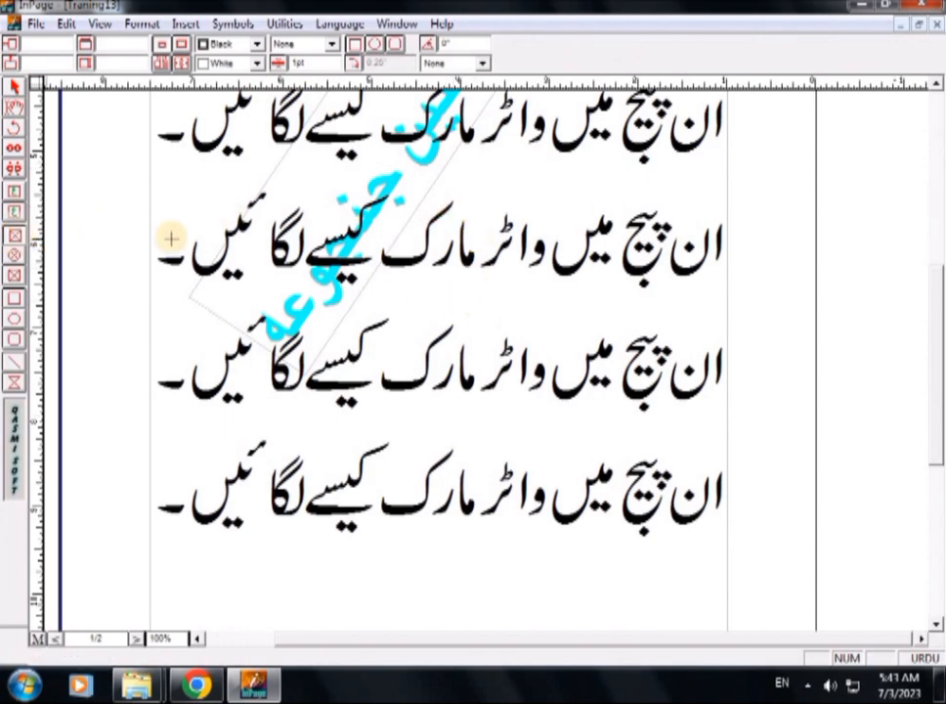
drag(466, 242, 706, 462)
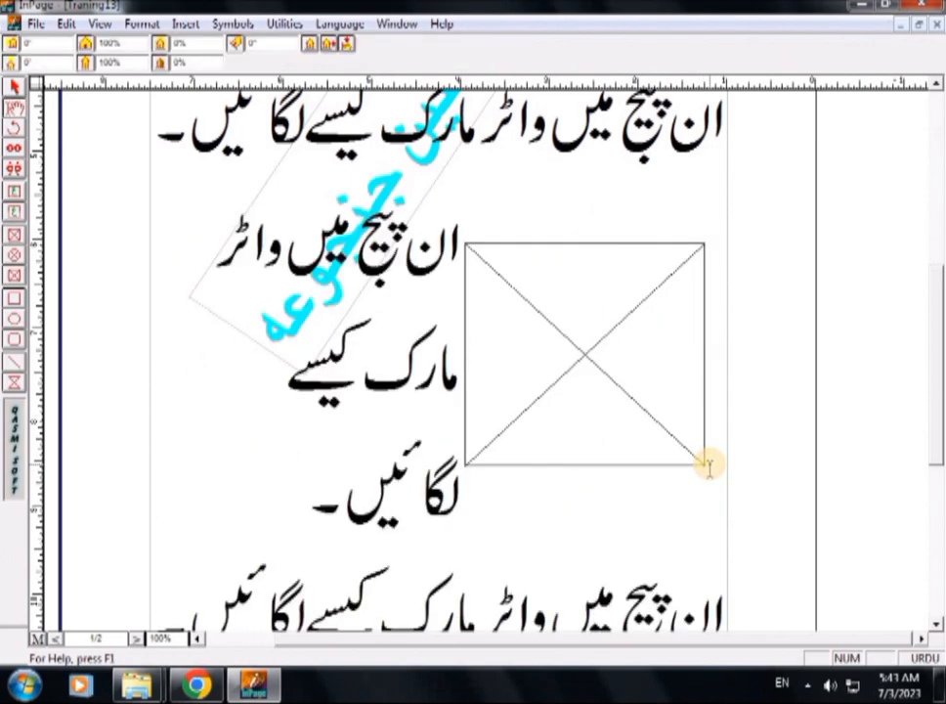
Import the JPEG image Z1 from the Desktop into the picture box.
double_click(569, 318)
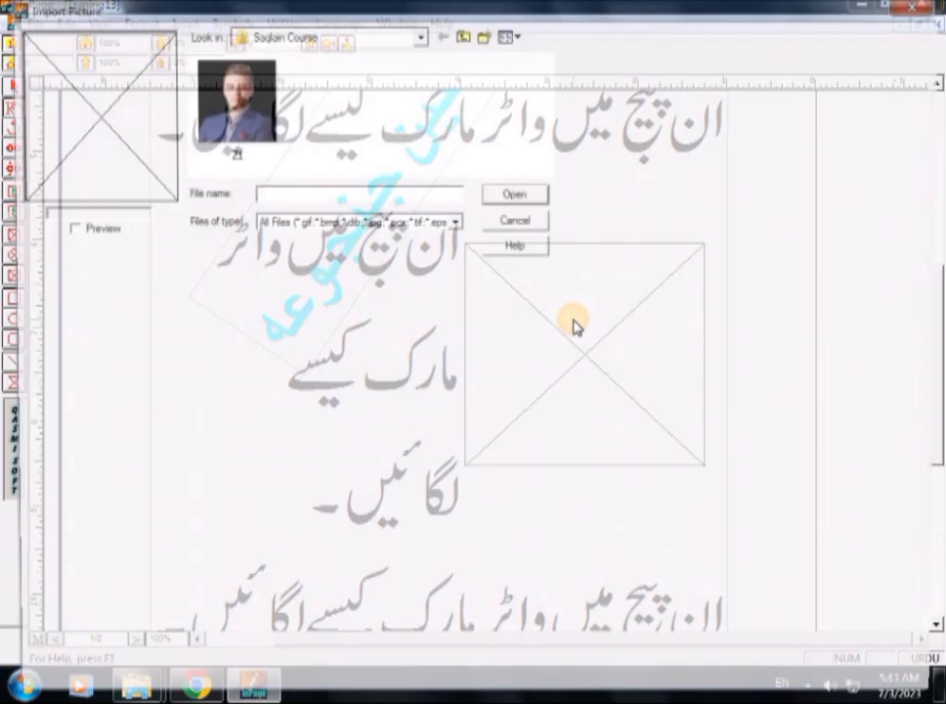
click(419, 33)
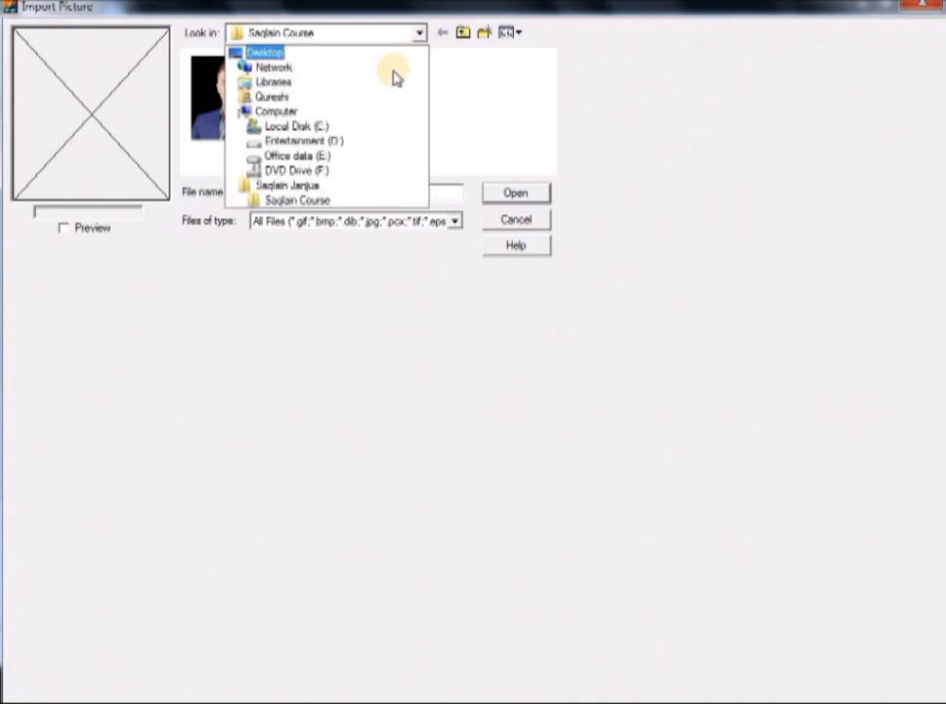
click(303, 49)
click(549, 168)
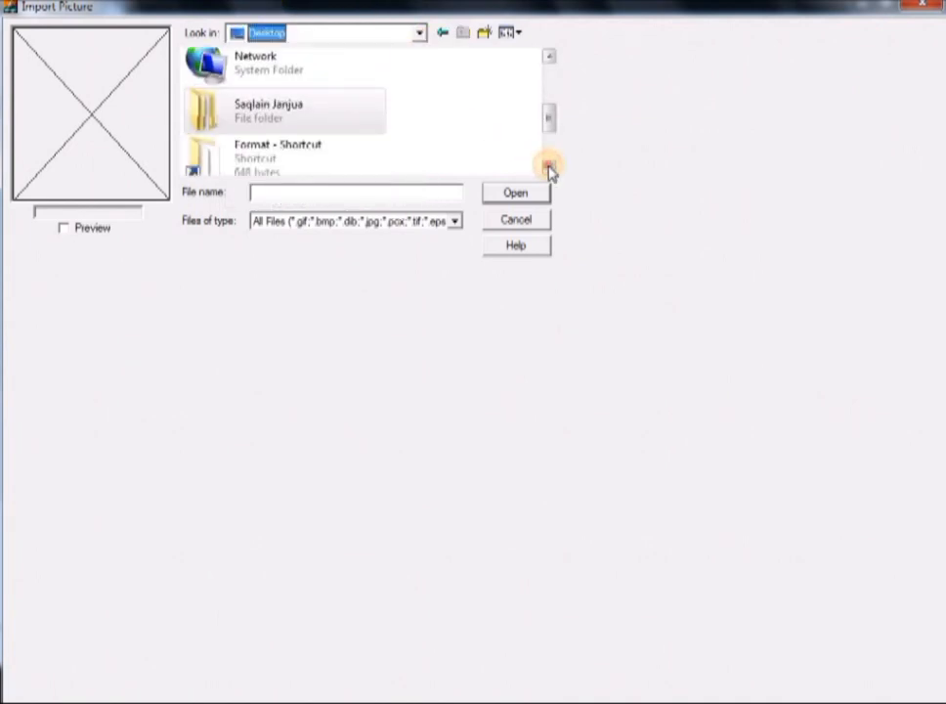
click(549, 168)
click(211, 162)
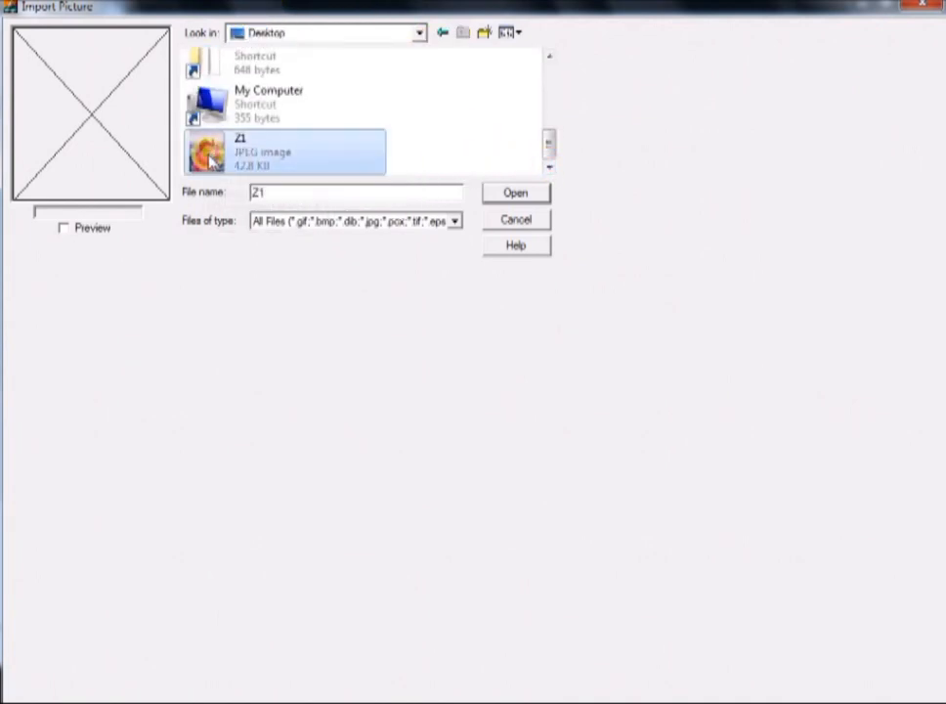
click(523, 197)
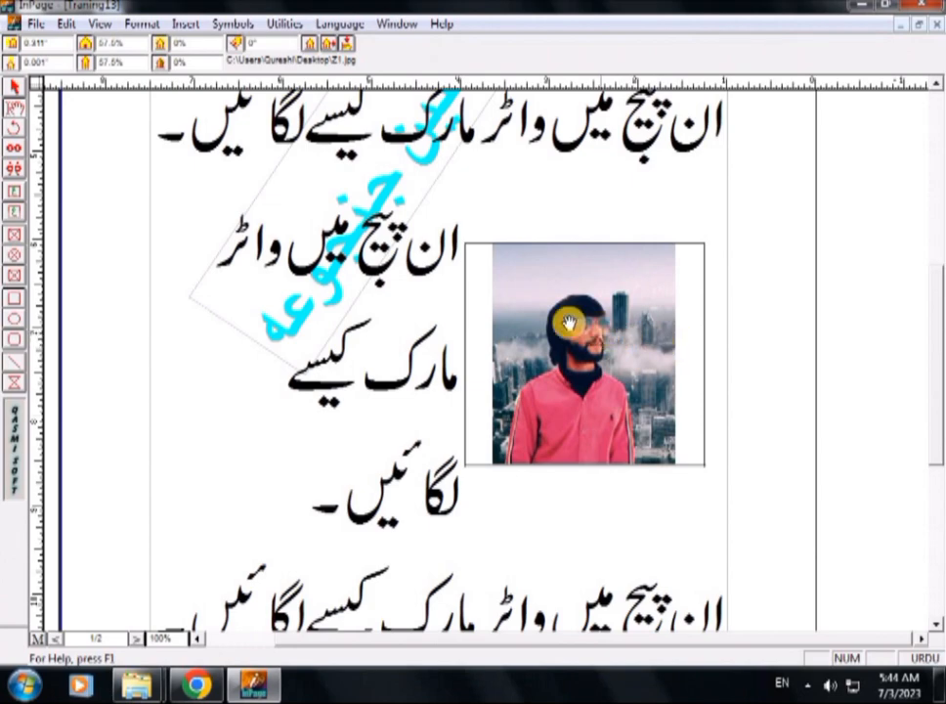
Select the picture box with the imported photo and send it behind the body text.
click(13, 86)
click(500, 391)
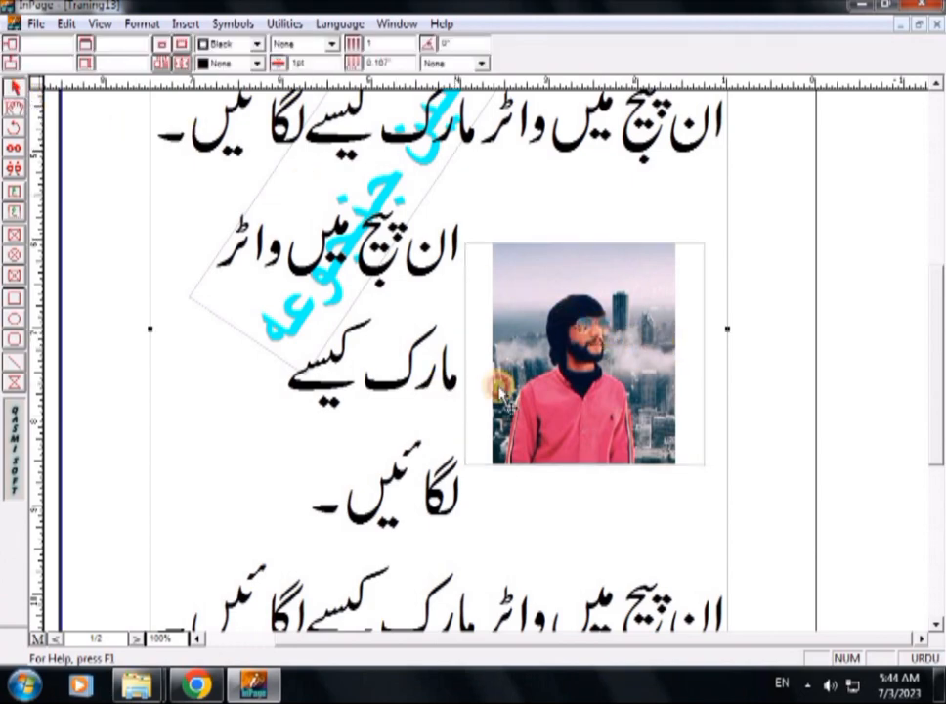
click(584, 388)
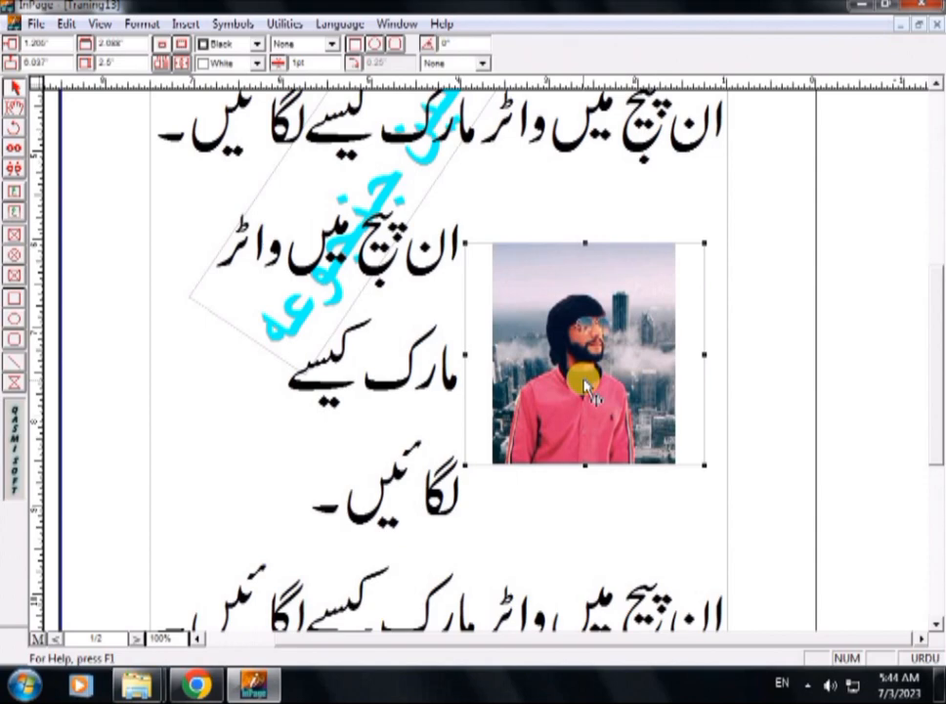
click(70, 28)
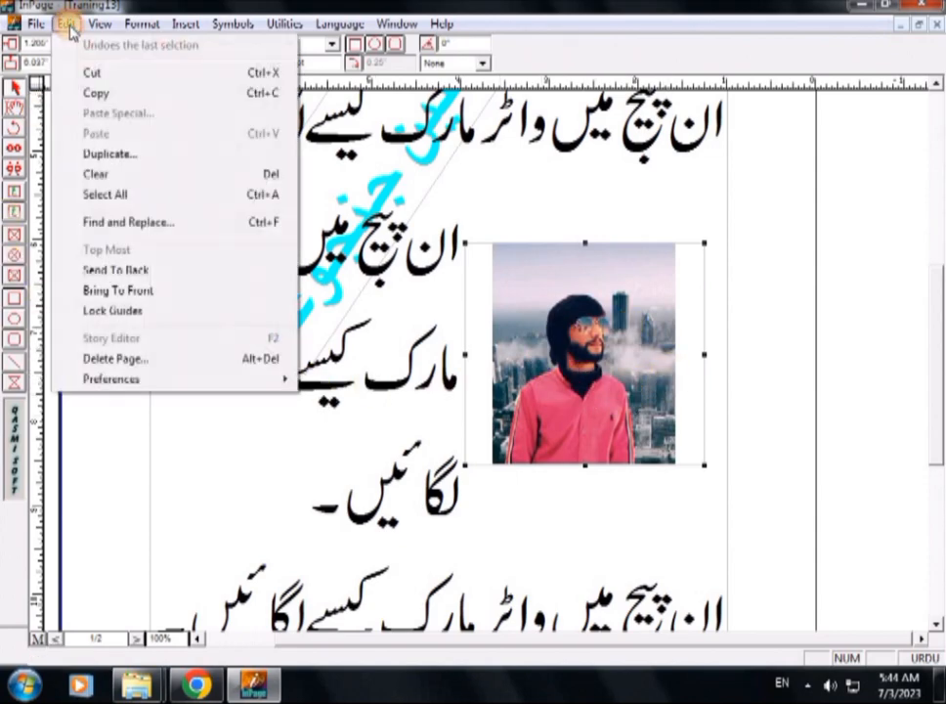
click(116, 271)
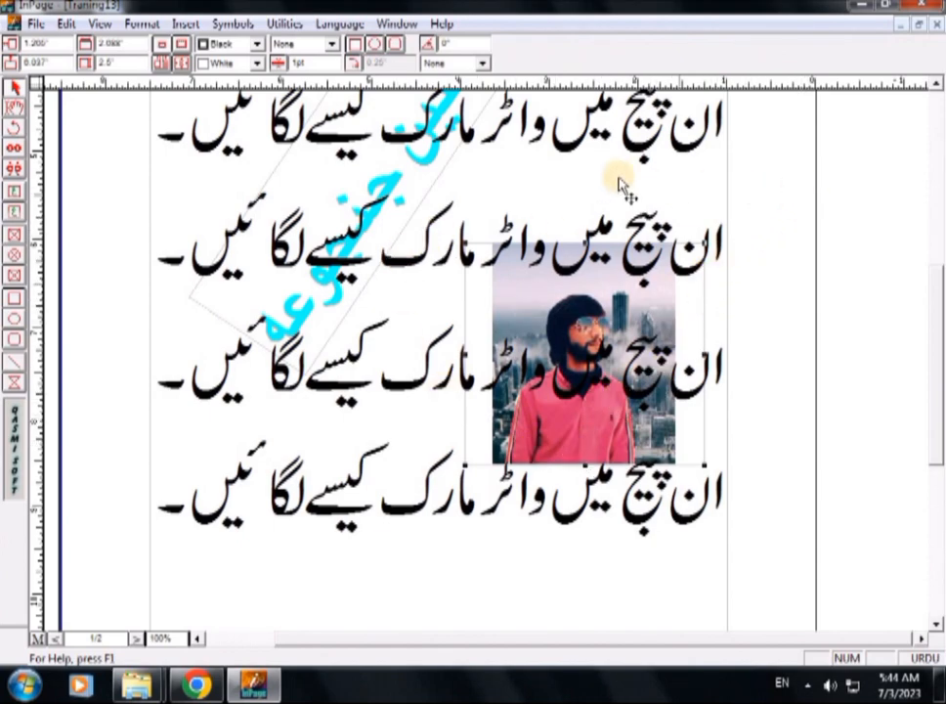
Send the body text box behind the watermark and picture, and bring it back to the front.
click(553, 179)
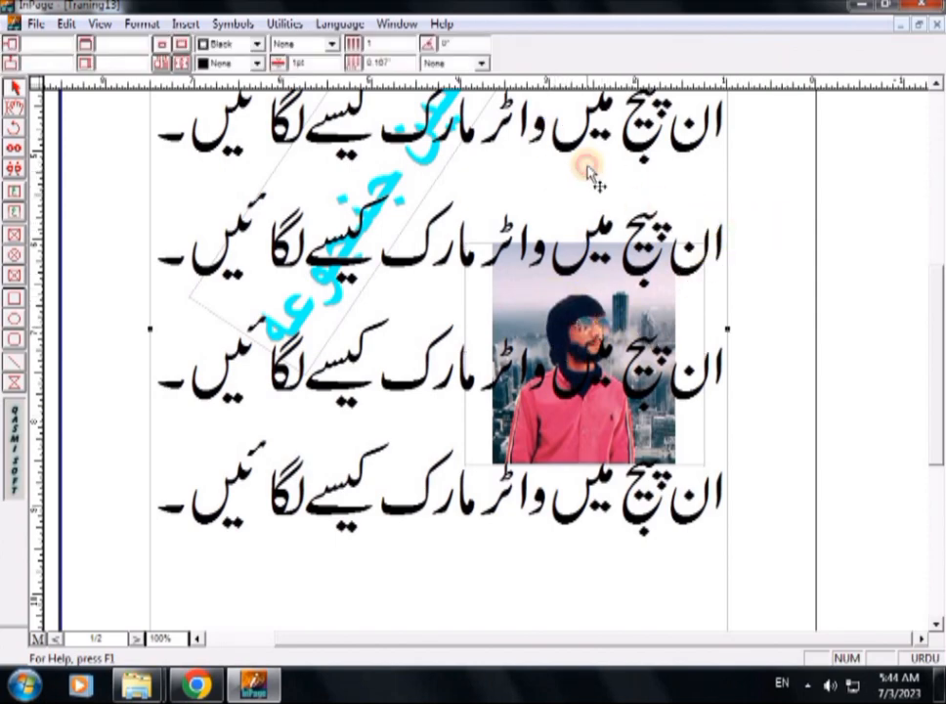
click(67, 24)
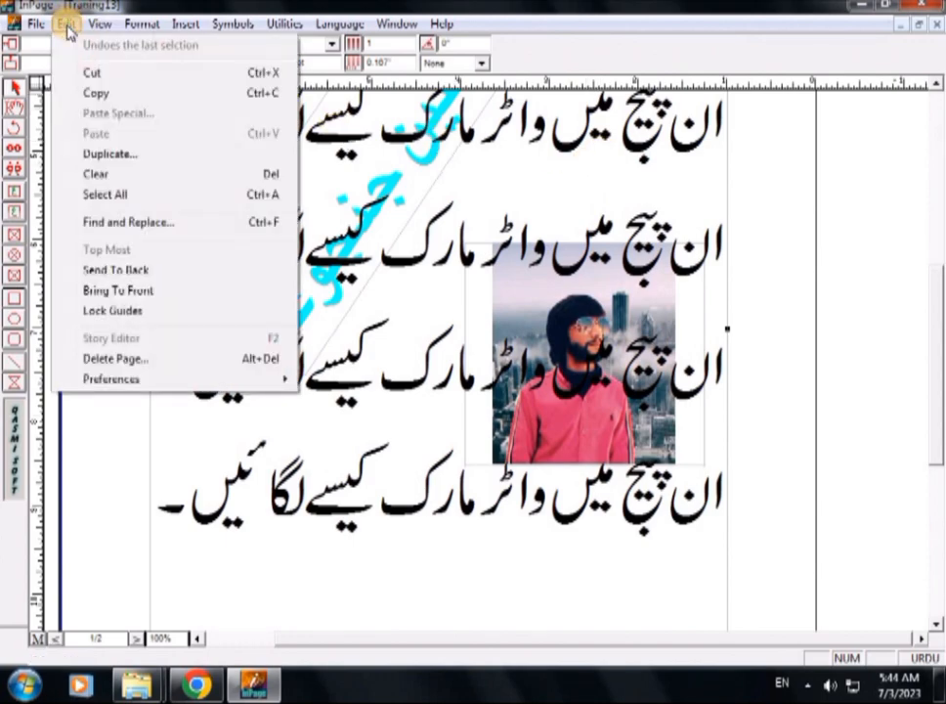
click(103, 271)
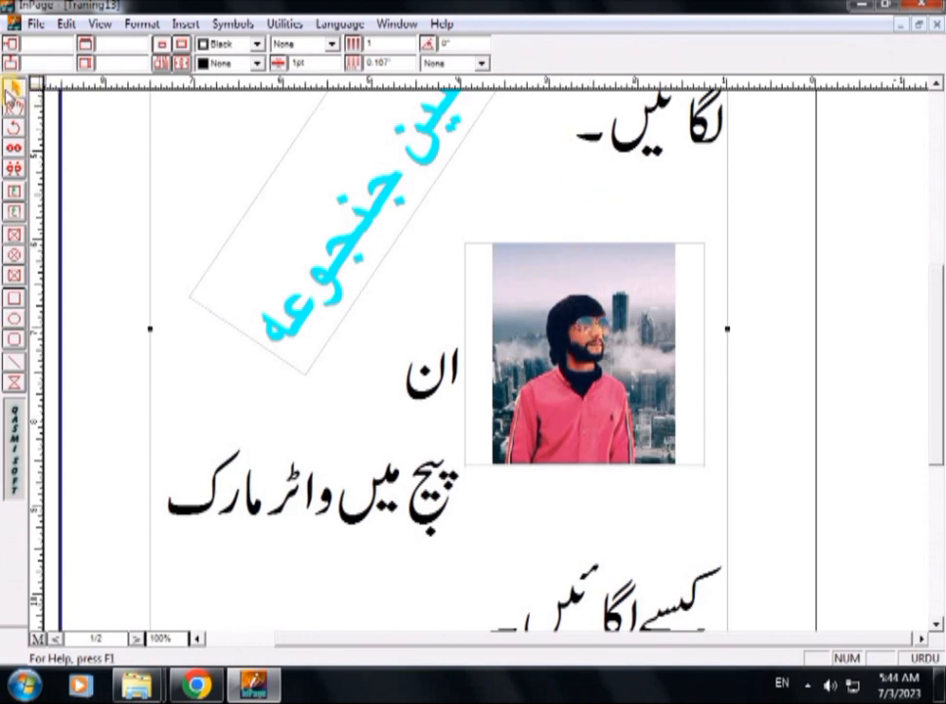
click(66, 23)
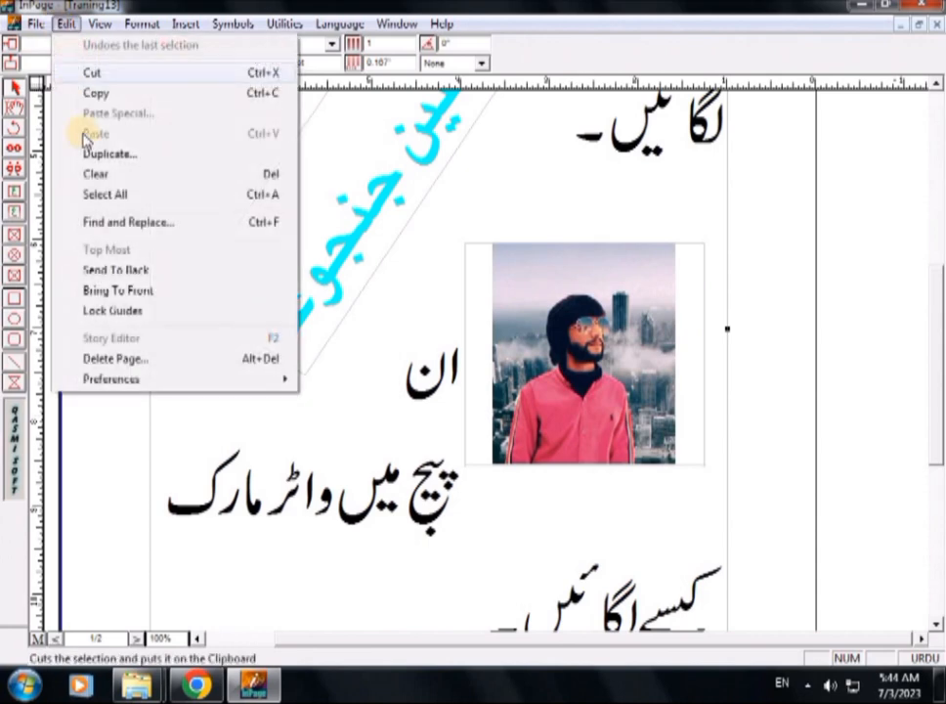
click(115, 291)
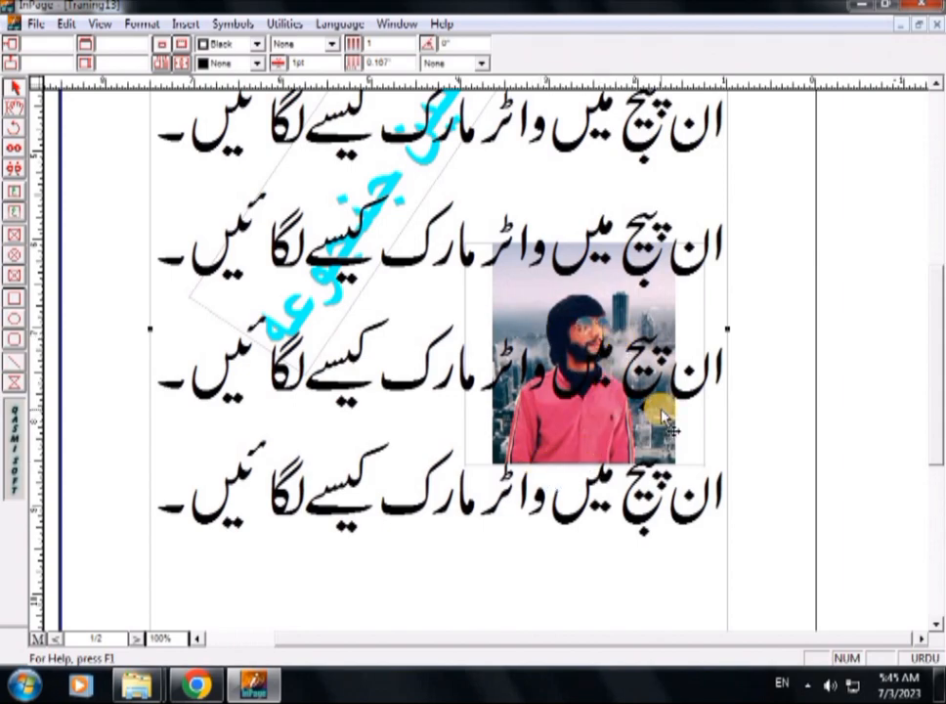
Review the whole page for how the body text overlays the watermark and the picture.
click(936, 86)
click(936, 86)
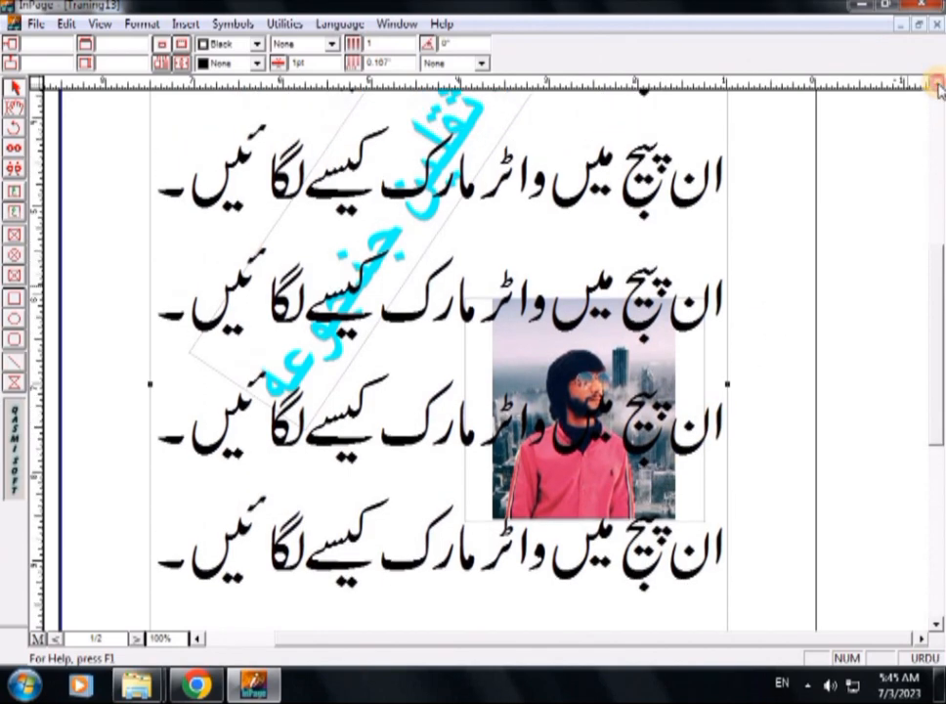
click(937, 86)
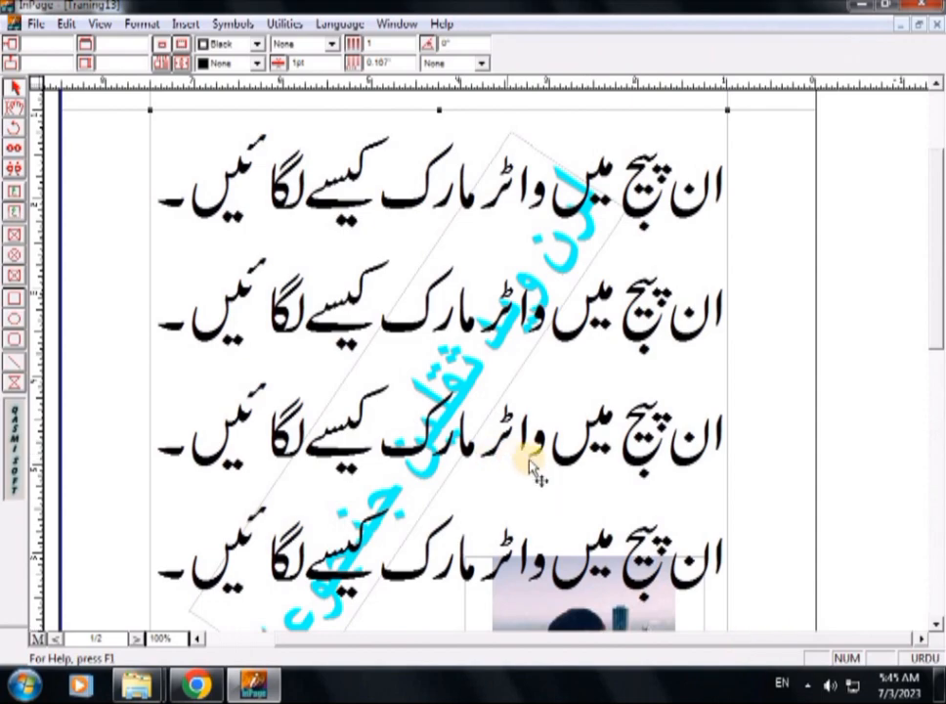
click(933, 631)
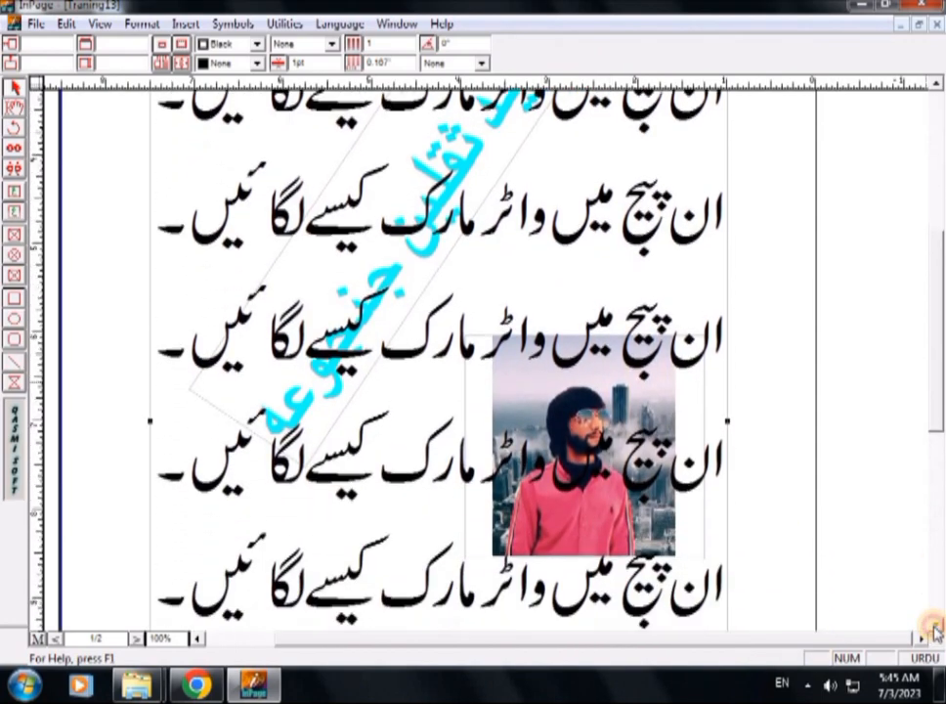